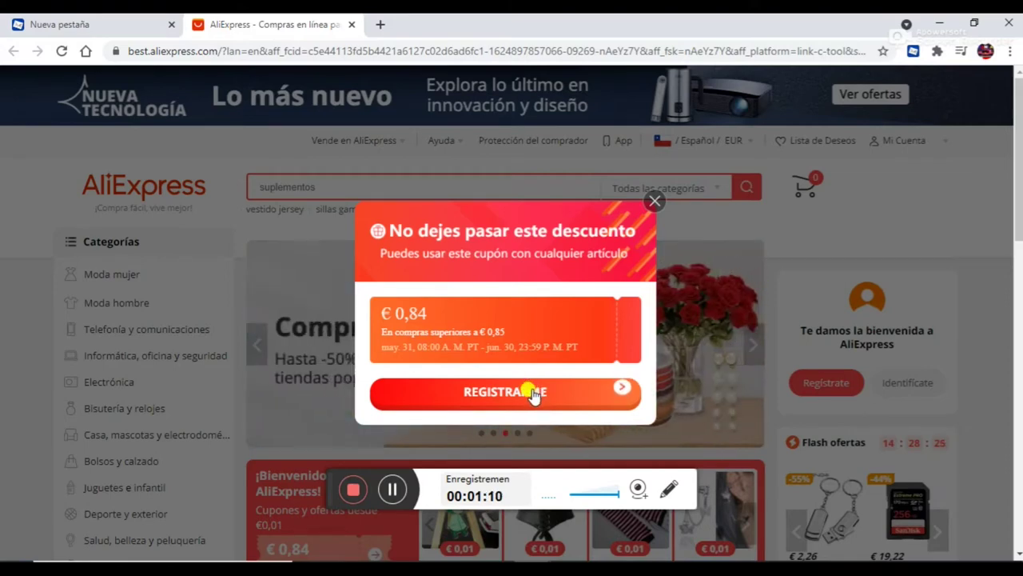
Go to the account sign-in page from the discount coupon offer and select the email or member ID field.
left_click(532, 394)
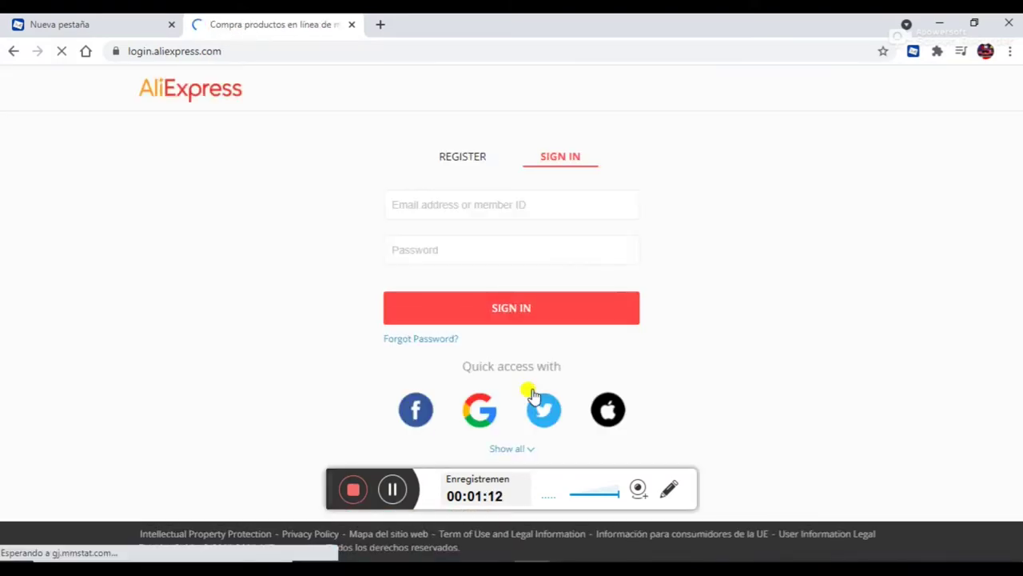
left_click(494, 205)
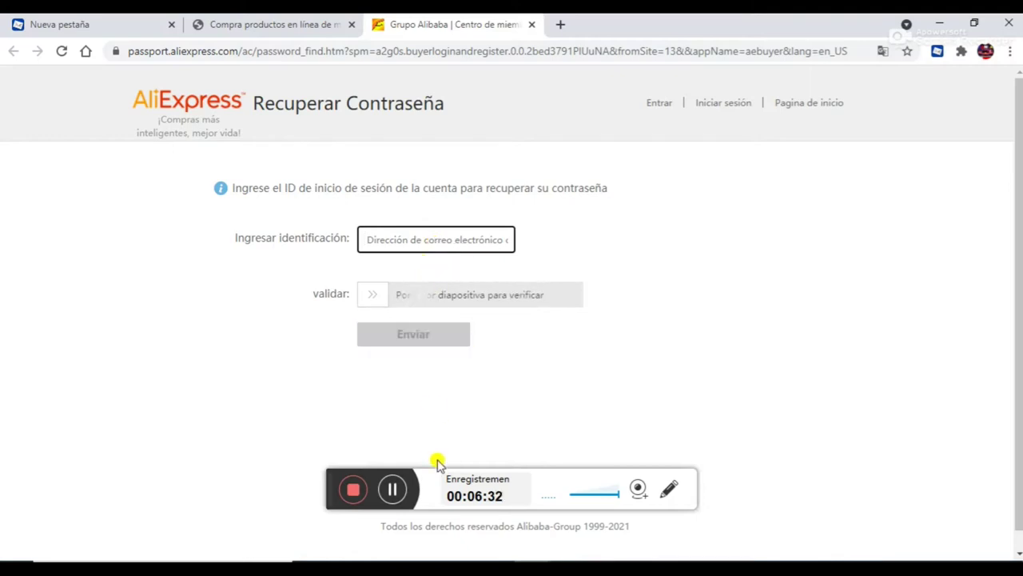
left_click(393, 489)
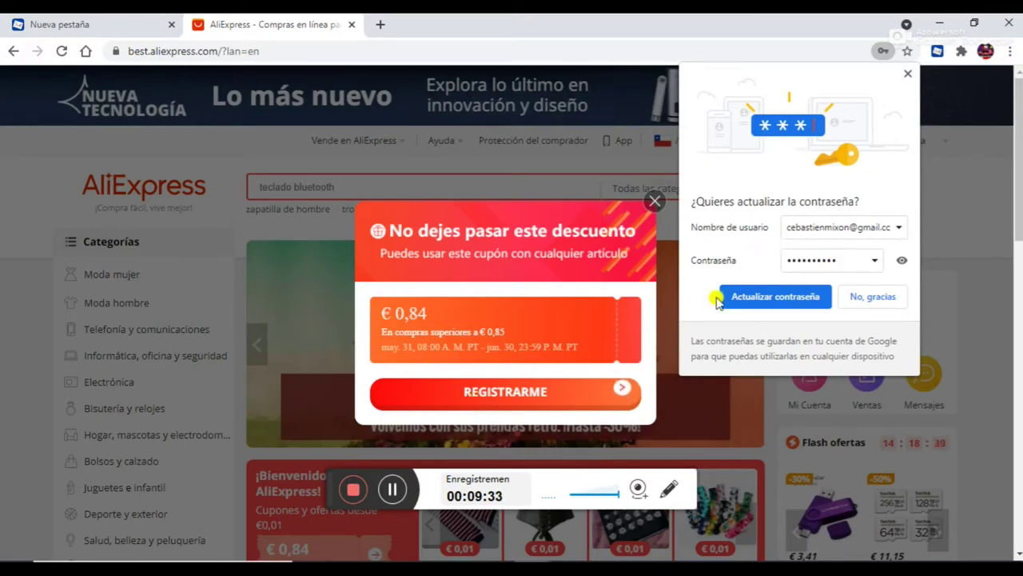
Dismiss the discount coupon offer and update the account password saved in the browser.
left_click(654, 202)
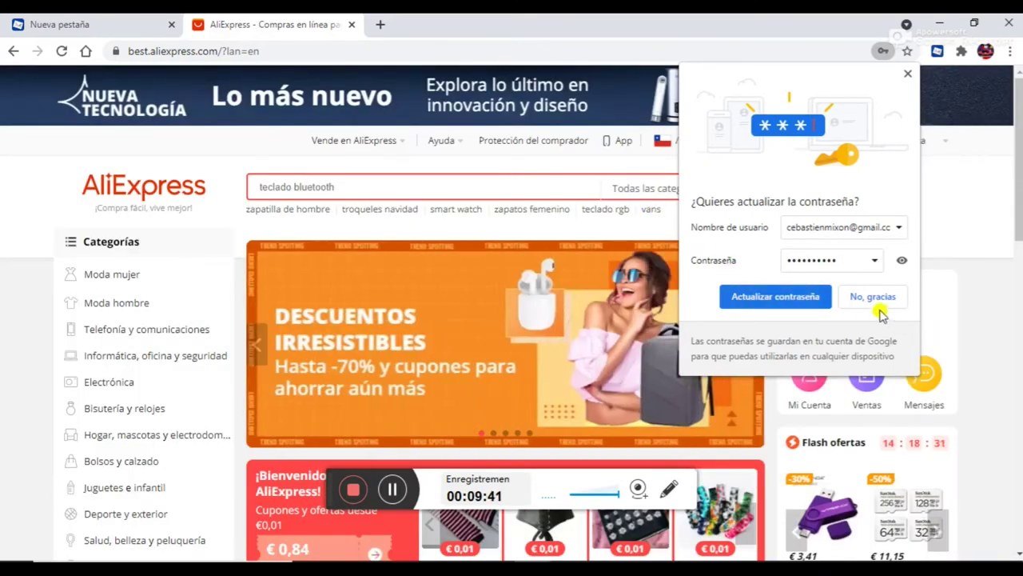
left_click(760, 297)
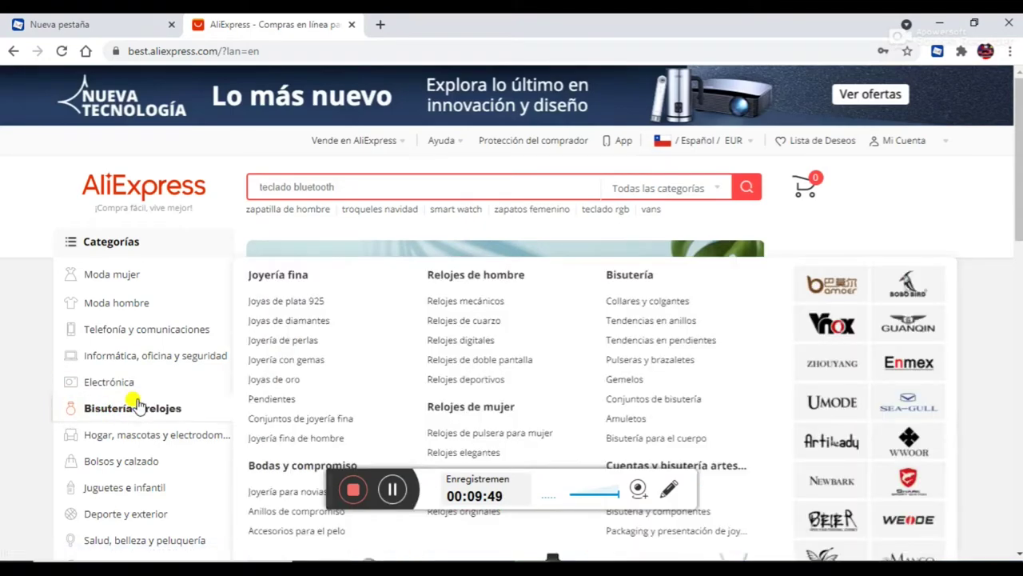
Look over the home page's product categories, promotional banners, and the selling and help options.
mouse_move(132, 398)
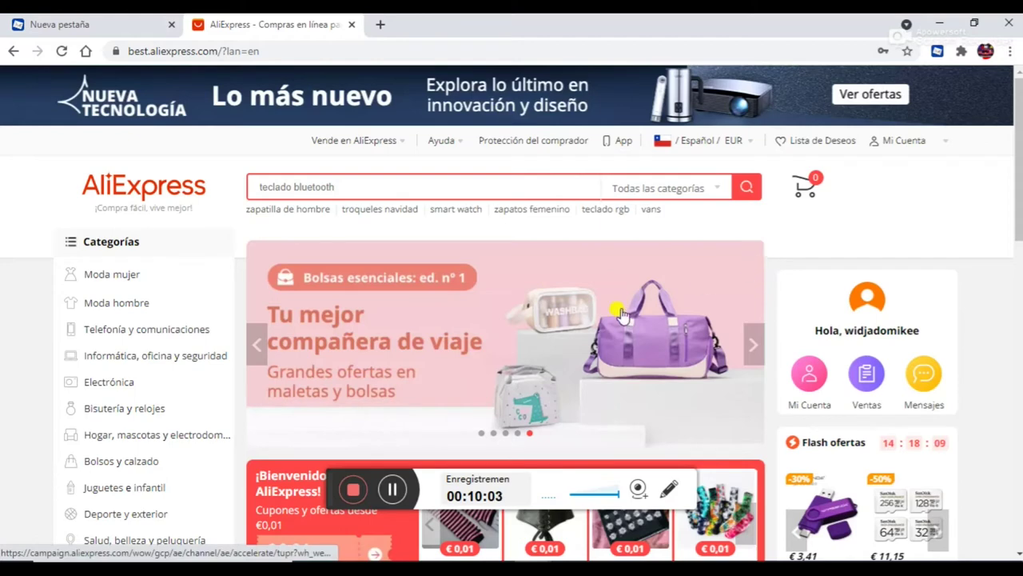
left_click(756, 345)
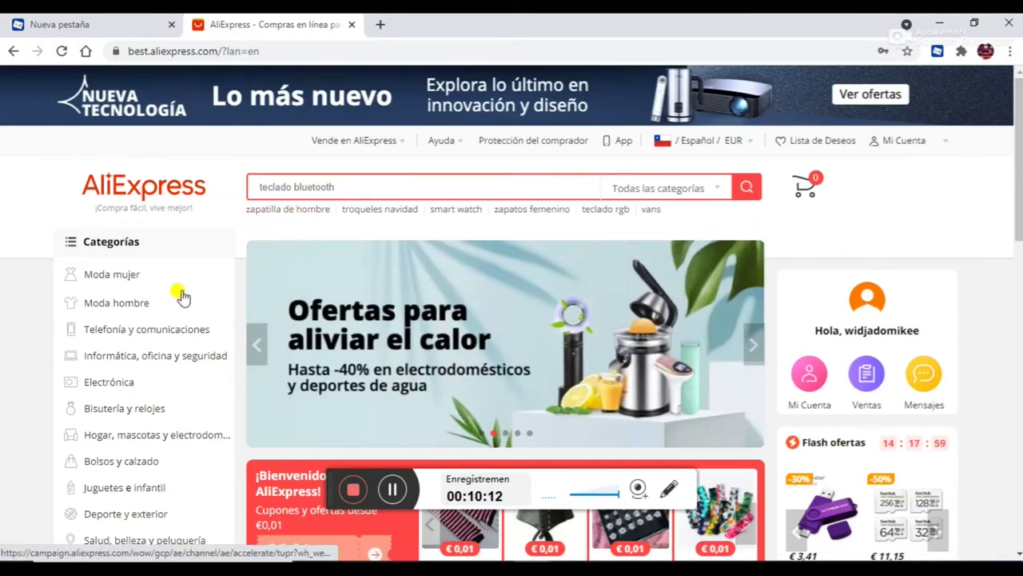
mouse_move(183, 336)
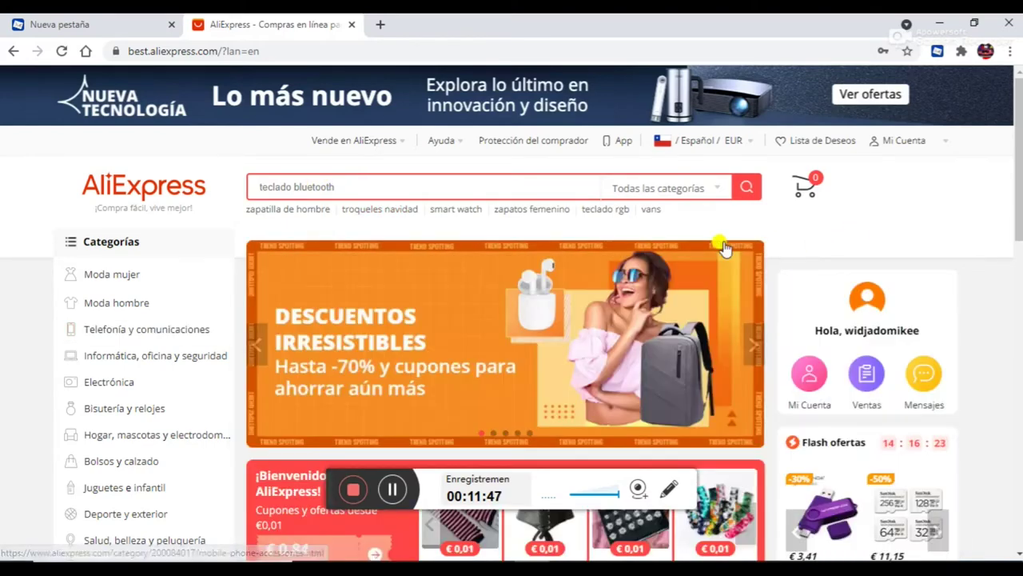
mouse_move(350, 144)
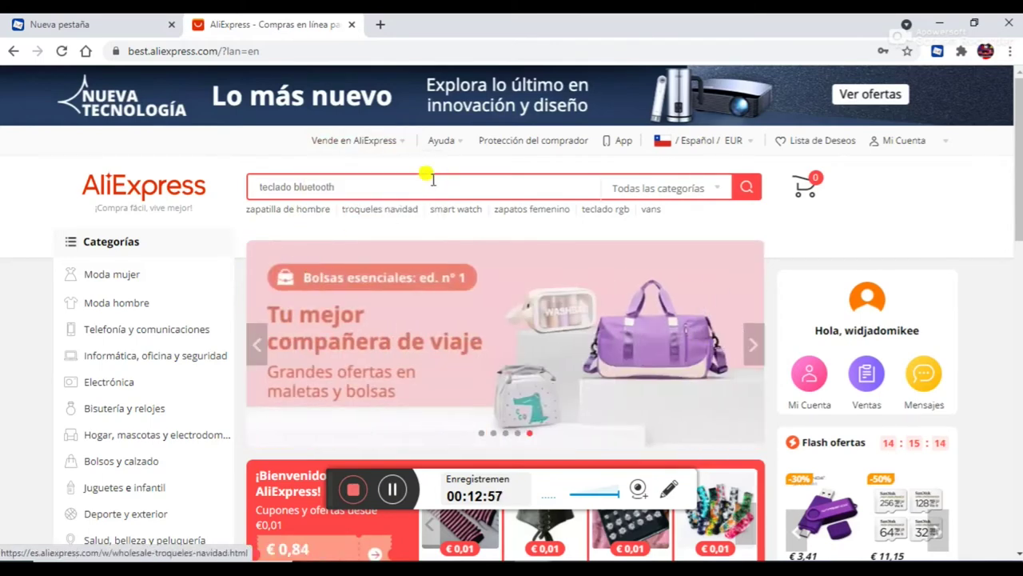
mouse_move(446, 138)
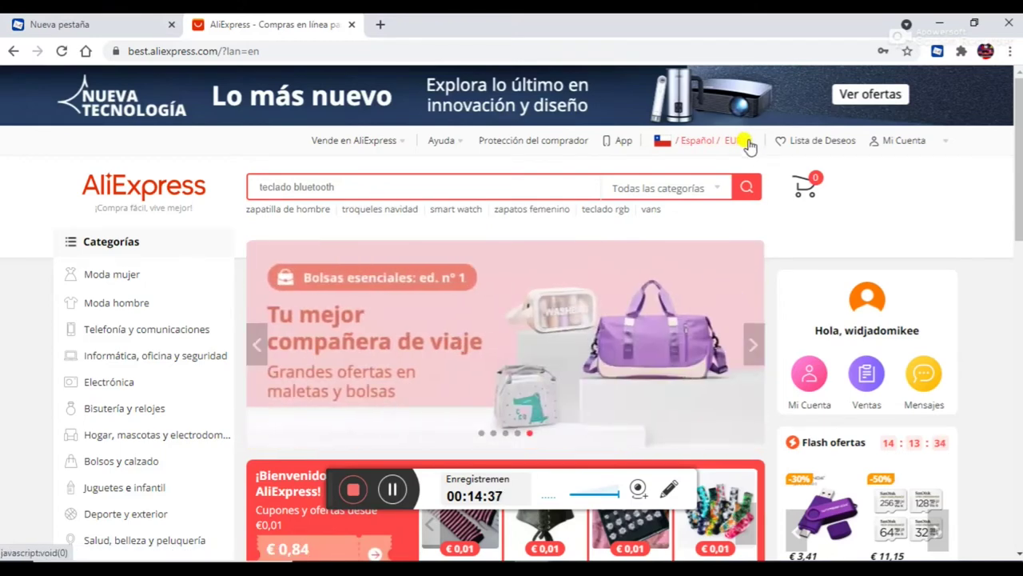
Review the shipping country, language and currency settings, and check the account options.
left_click(748, 147)
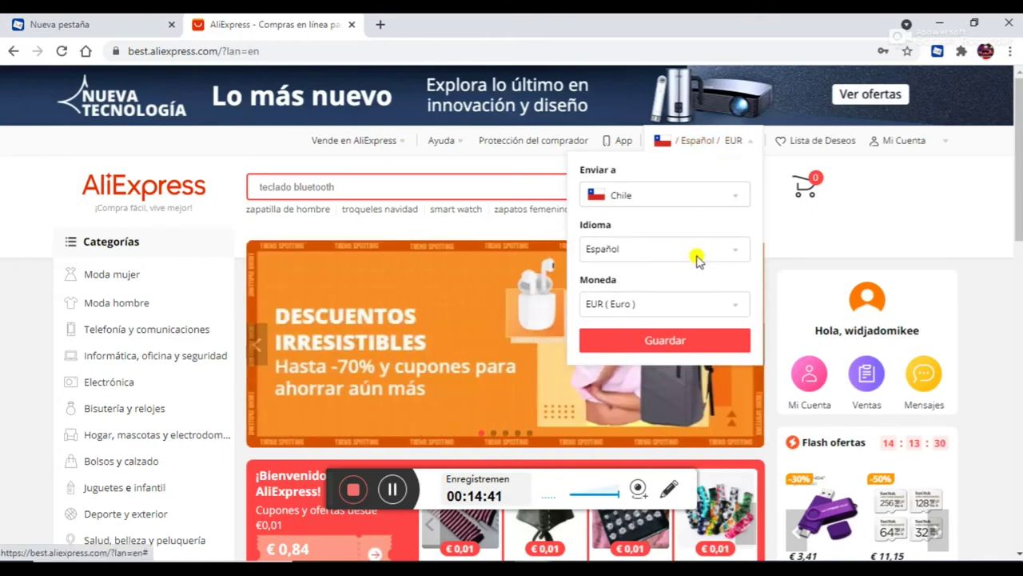
scroll(698, 307, "down", 1)
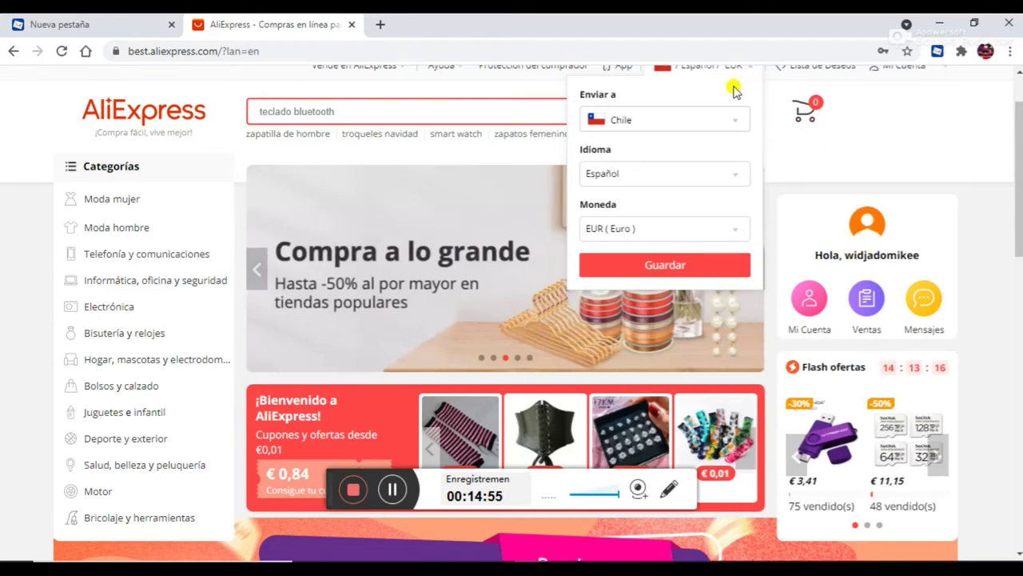
scroll(734, 90, "up", 1)
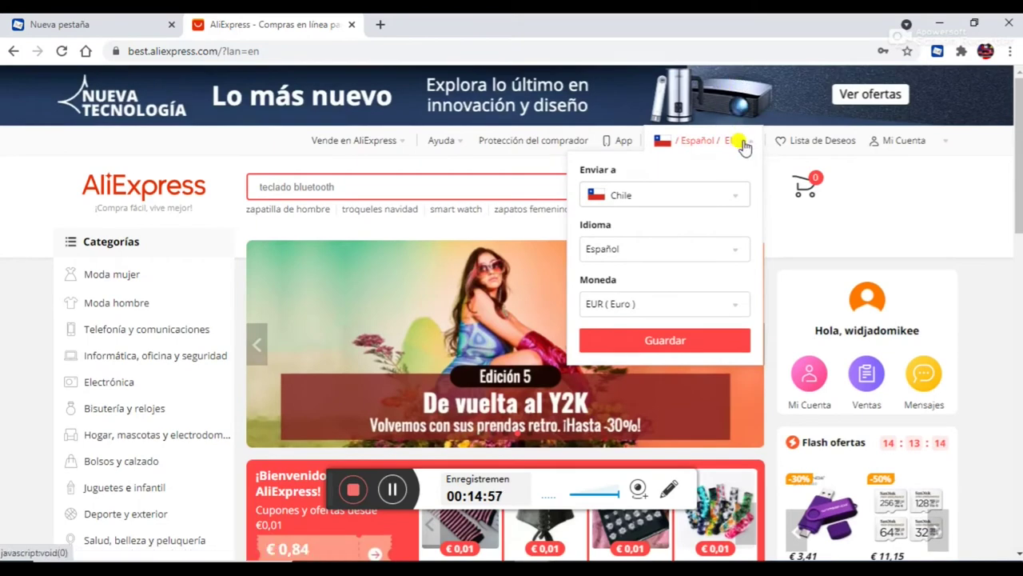
left_click(744, 147)
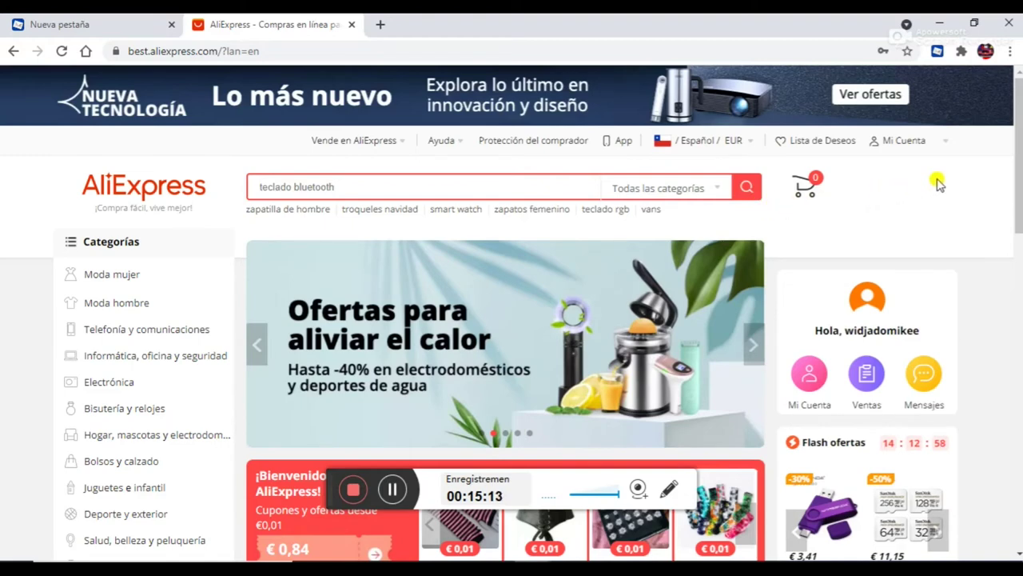
mouse_move(931, 149)
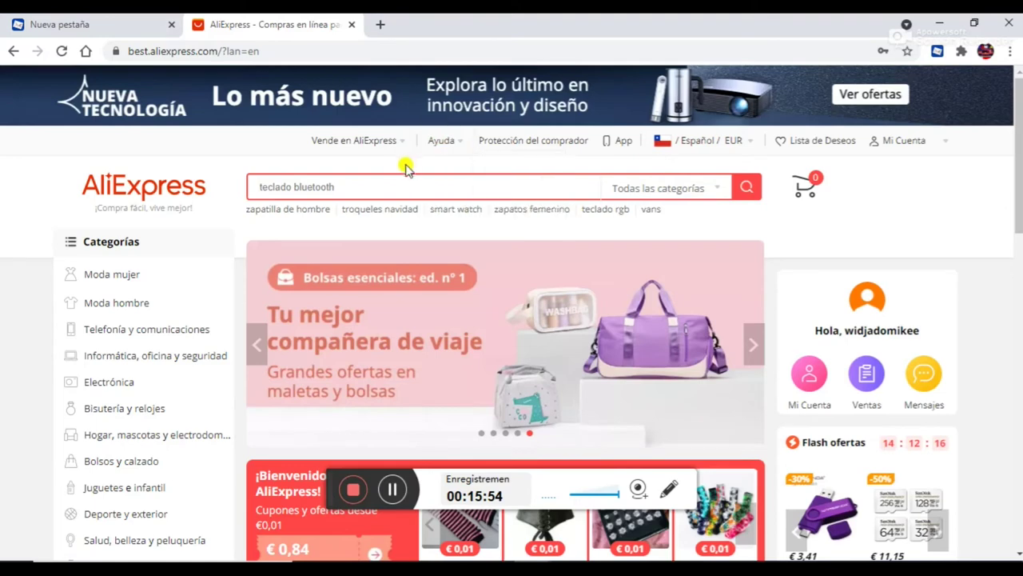
Open the seller registration page (Registrarme como vendedor) from the options for selling on AliExpress.
mouse_move(395, 161)
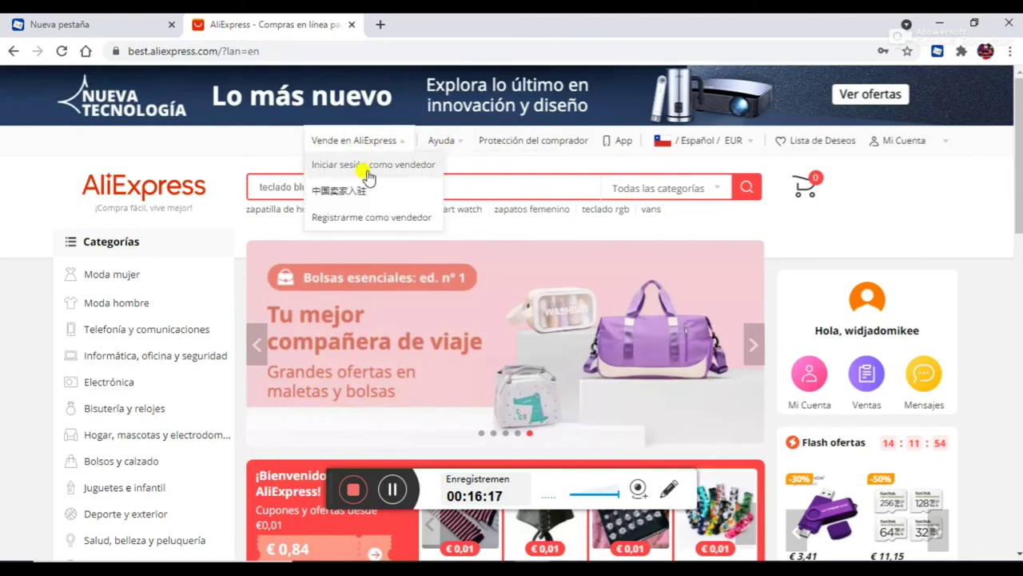
left_click(399, 226)
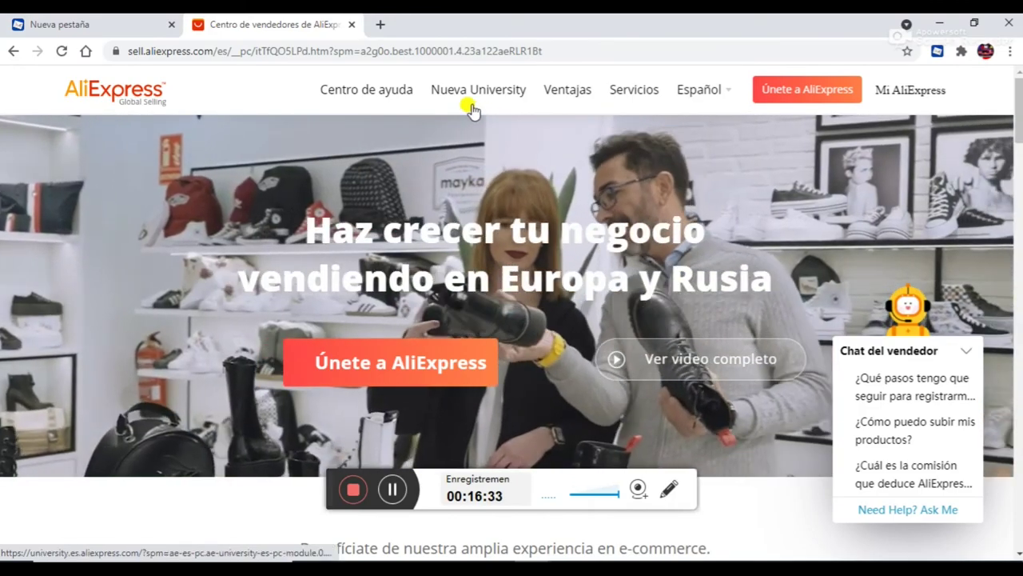
Examine the seller centre page's platform benefits, commission terms, seller success stories, user reviews and store-opening advantages.
mouse_move(560, 102)
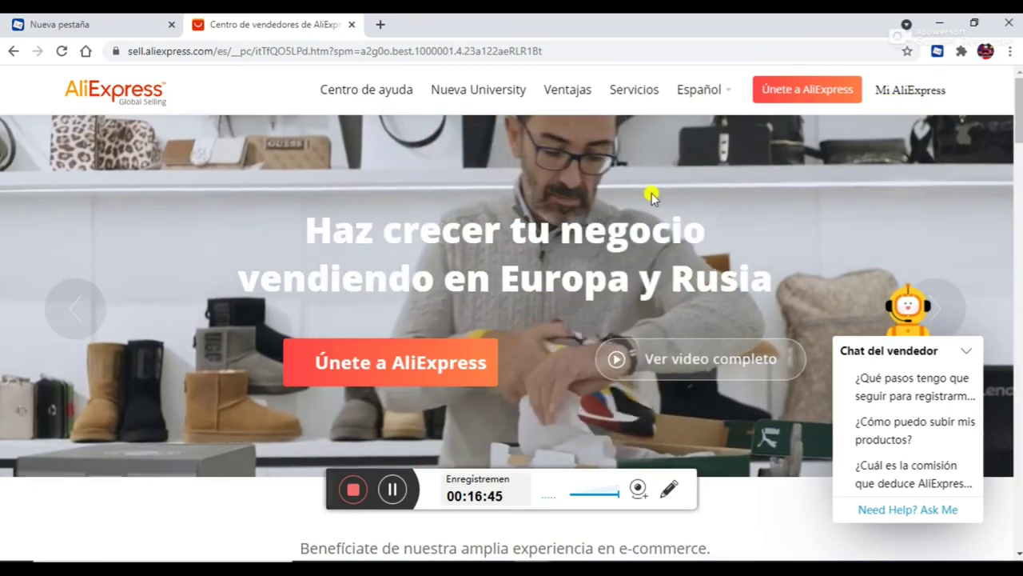
scroll(652, 198, "down", 4)
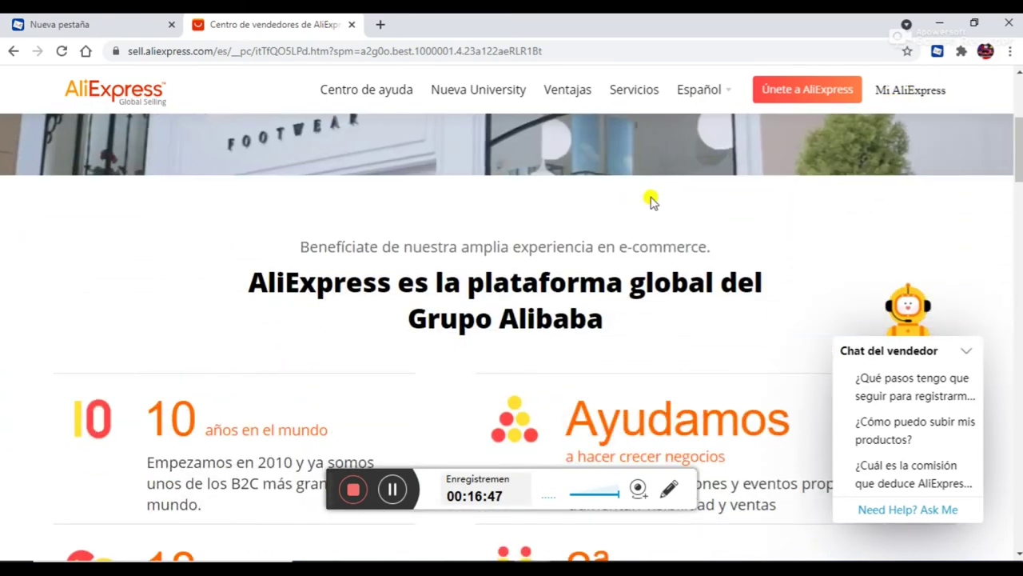
scroll(651, 202, "down", 2)
scroll(649, 196, "up", 2)
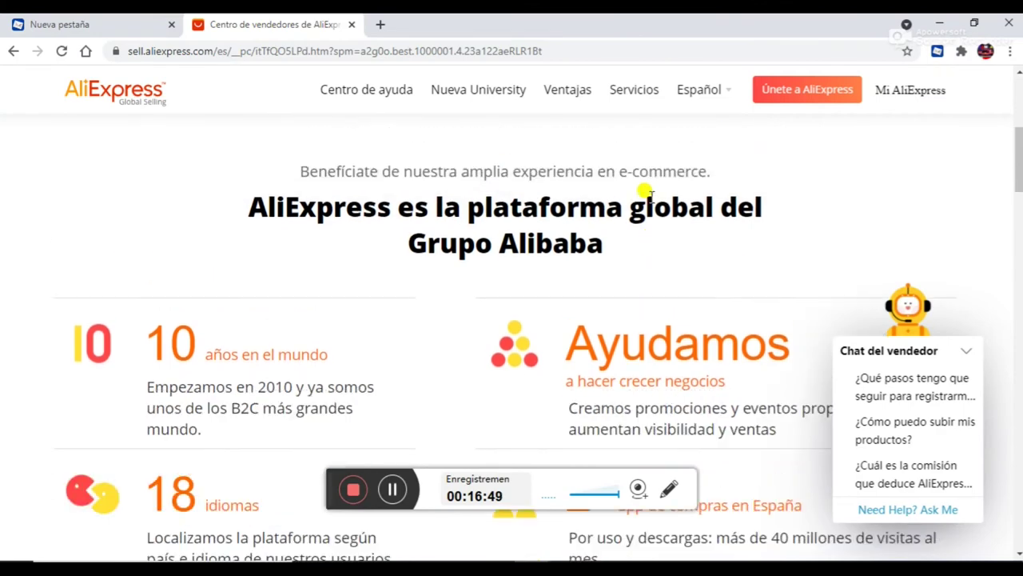
scroll(648, 199, "down", 4)
scroll(649, 195, "down", 4)
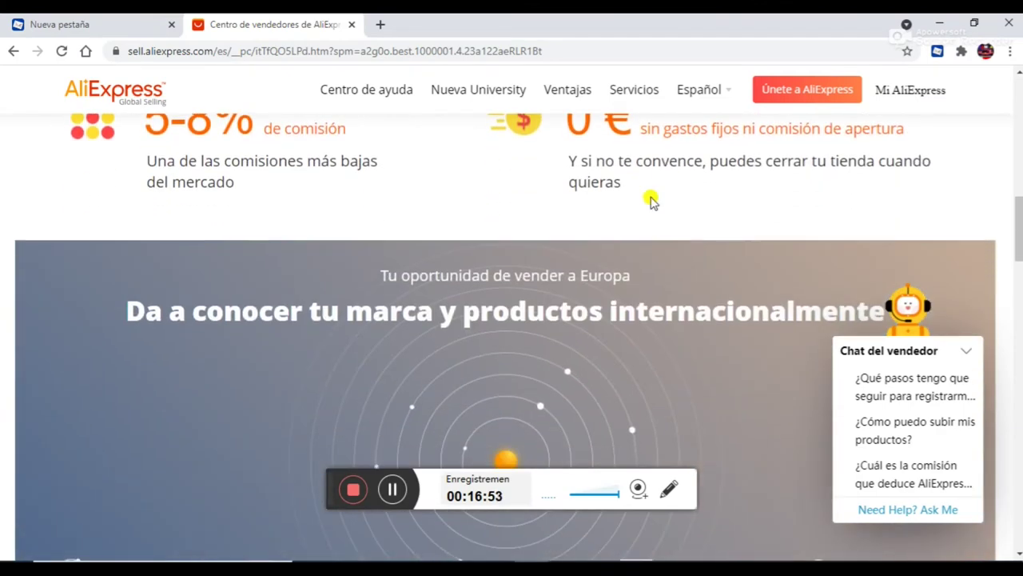
scroll(651, 201, "up", 5)
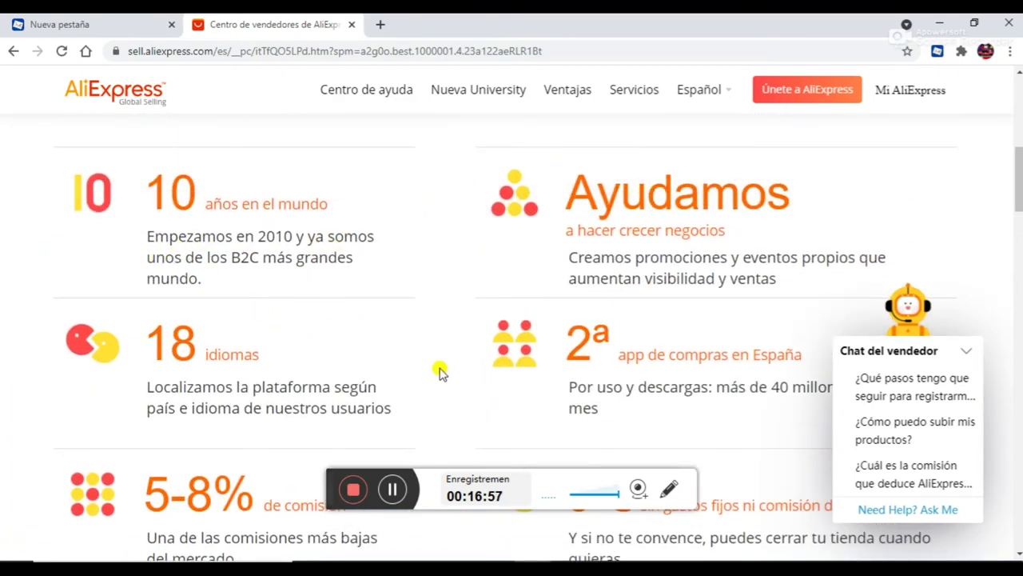
scroll(326, 299, "down", 1)
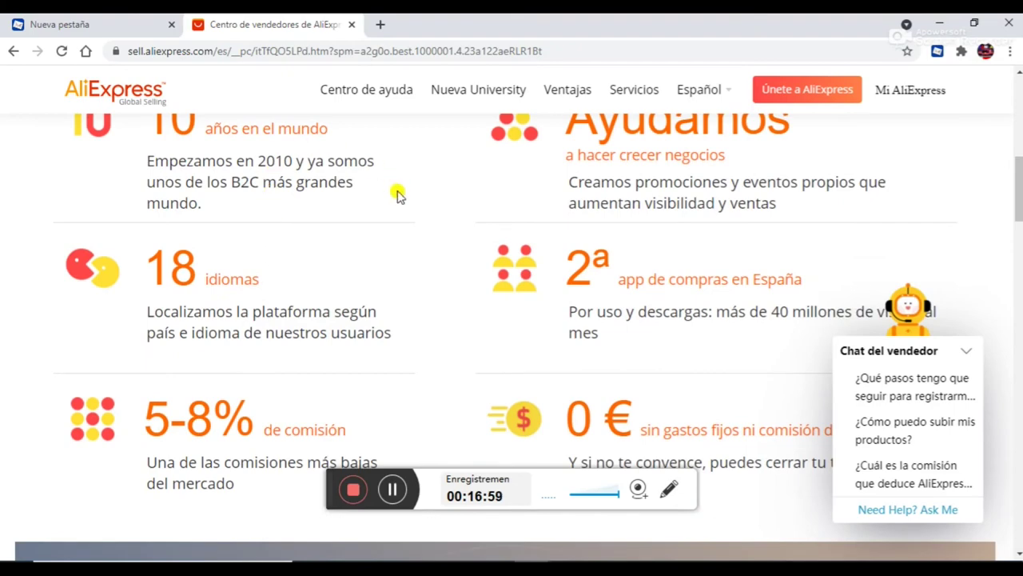
scroll(427, 254, "down", 2)
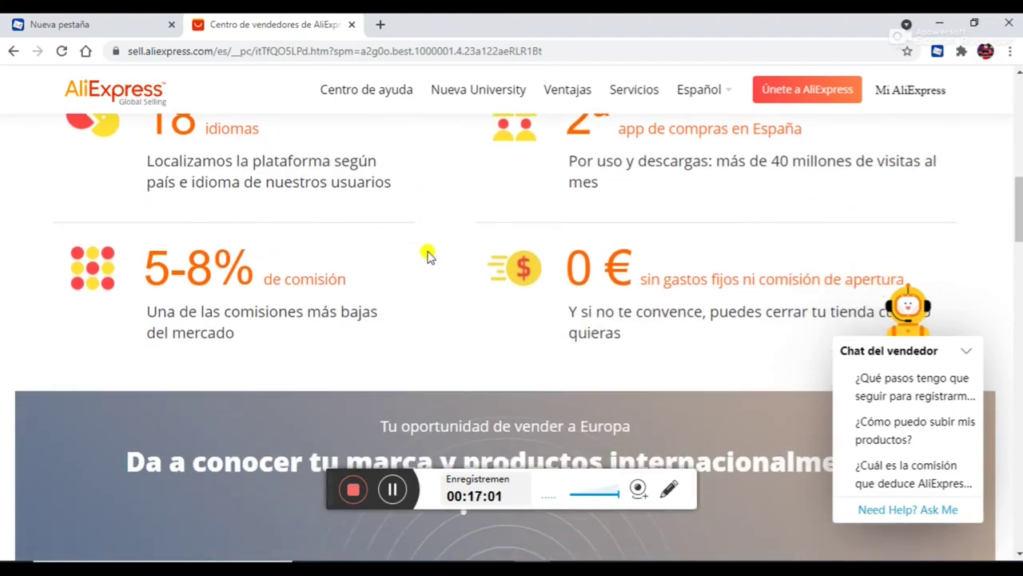
scroll(483, 236, "down", 1)
scroll(483, 237, "down", 8)
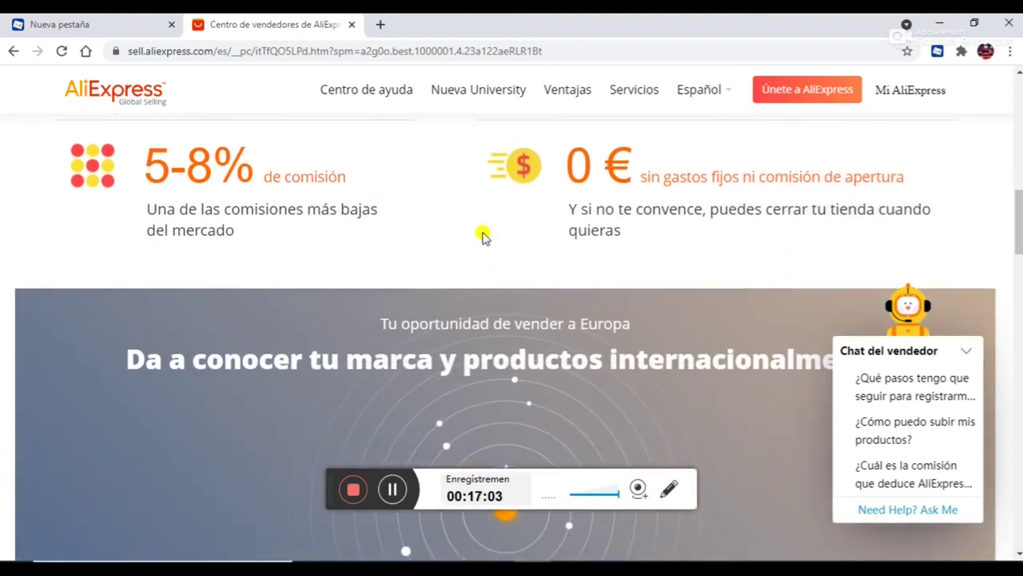
scroll(483, 237, "down", 6)
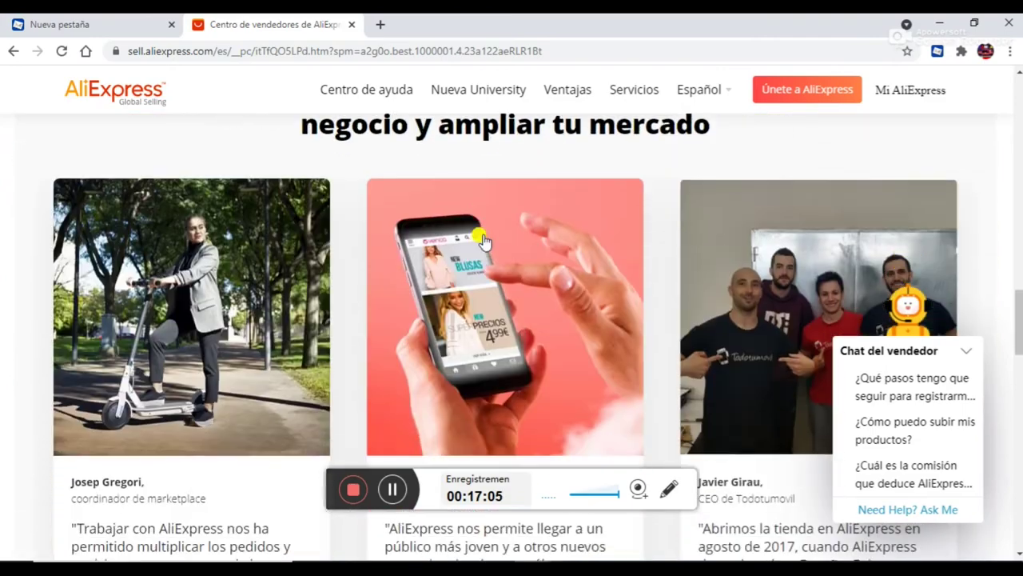
scroll(483, 237, "down", 2)
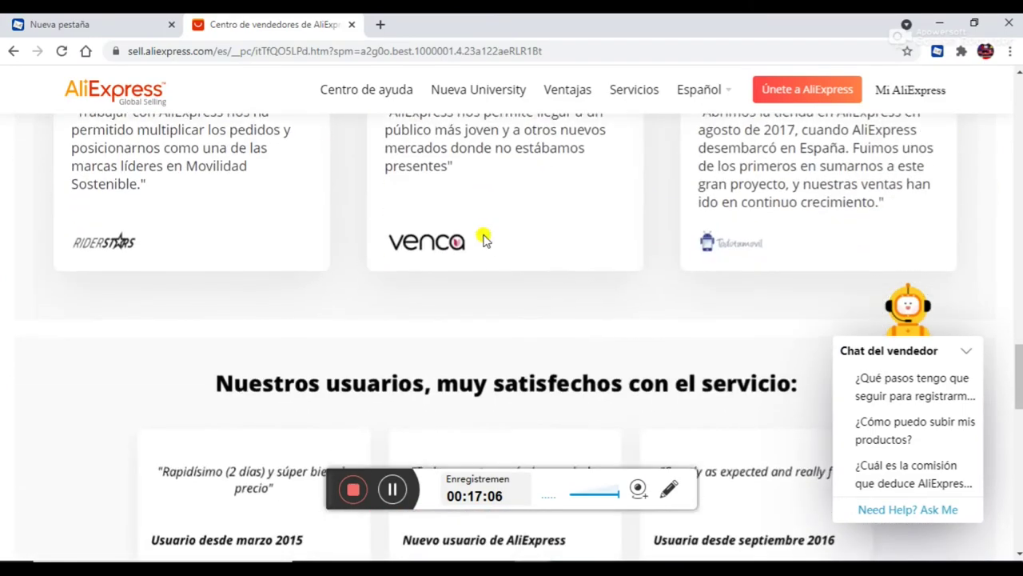
scroll(646, 276, "down", 4)
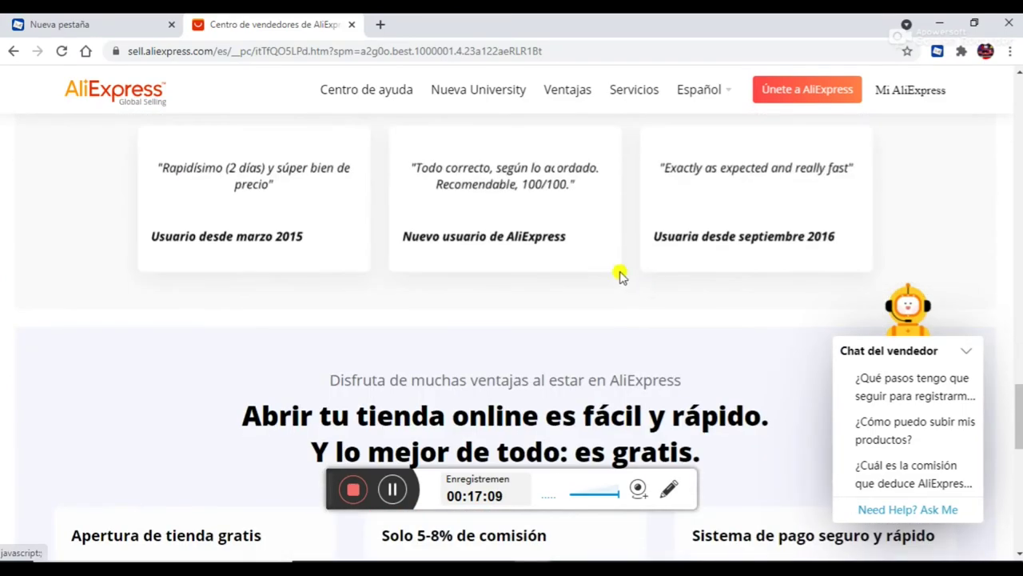
scroll(482, 298, "up", 2)
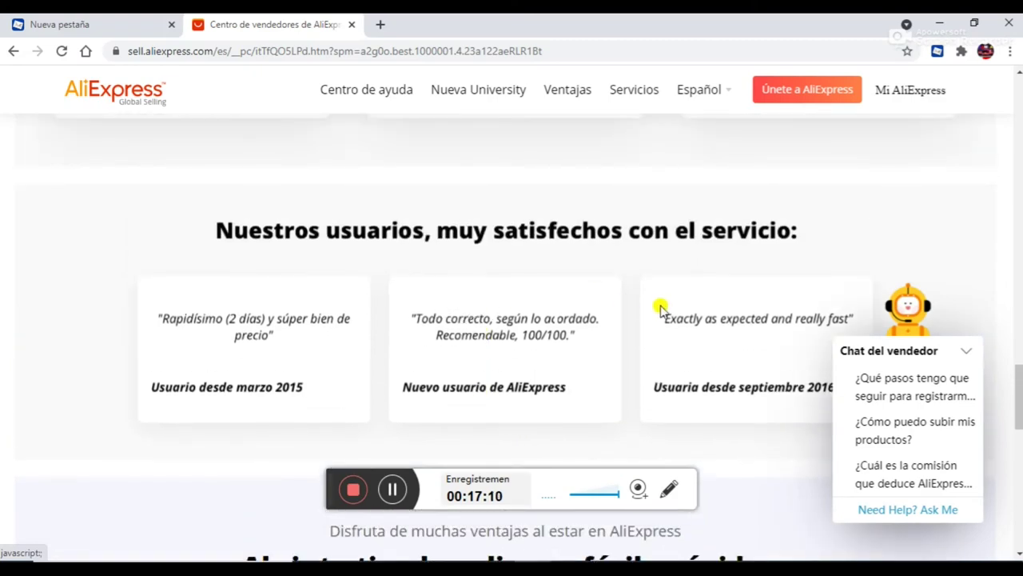
scroll(660, 309, "down", 1)
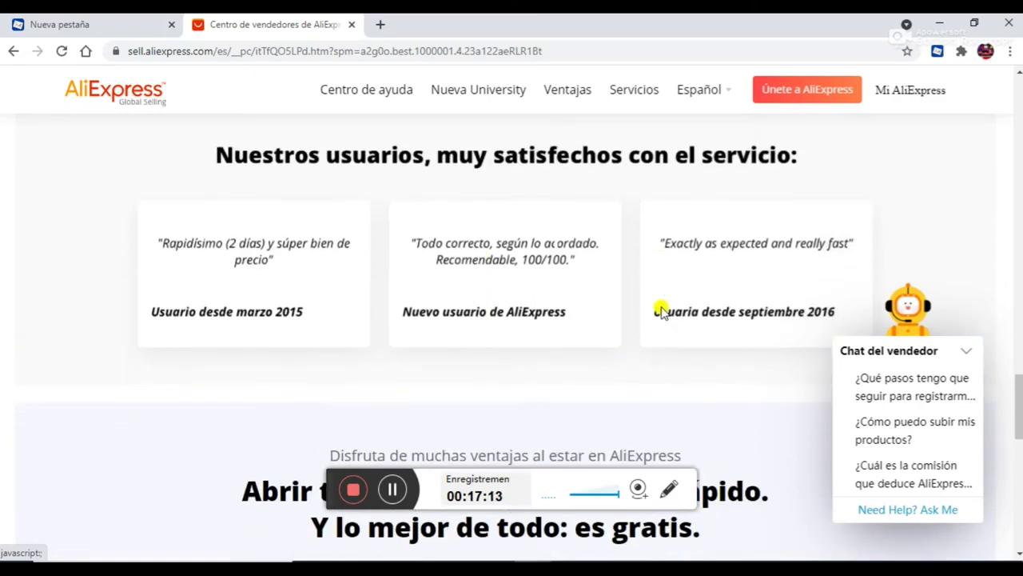
scroll(661, 308, "down", 5)
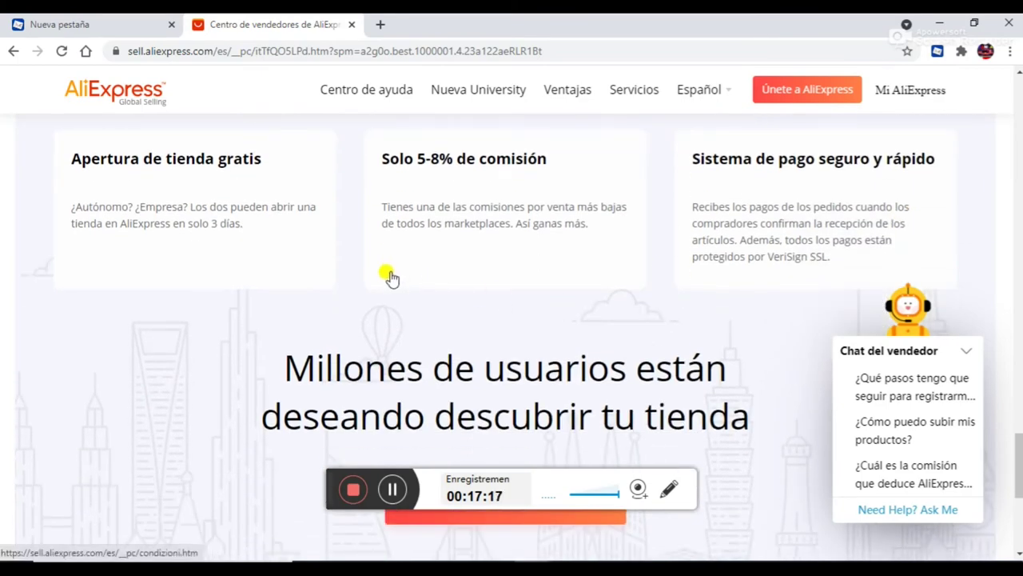
scroll(413, 274, "down", 4)
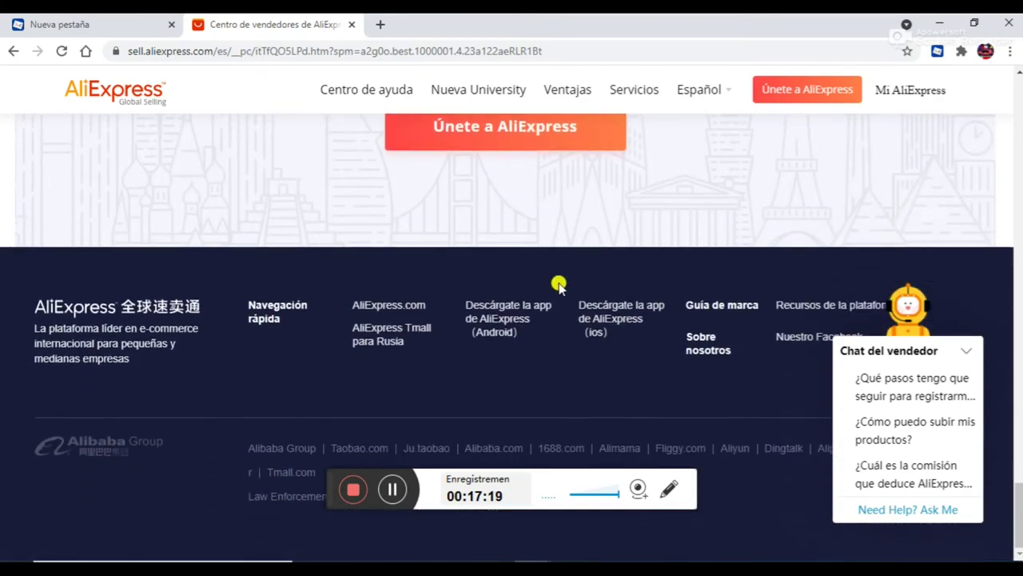
scroll(557, 286, "up", 4)
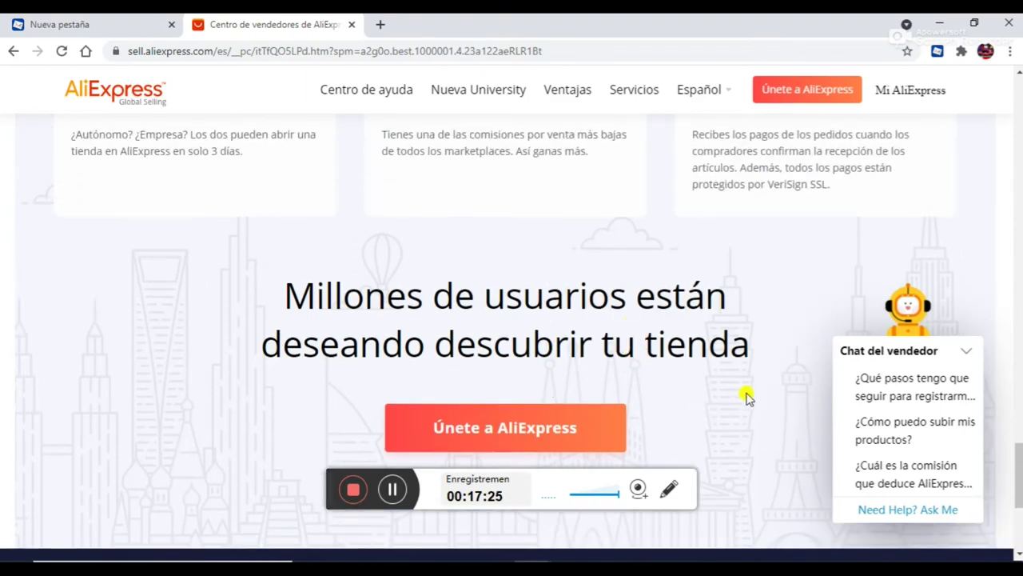
scroll(632, 361, "up", 12)
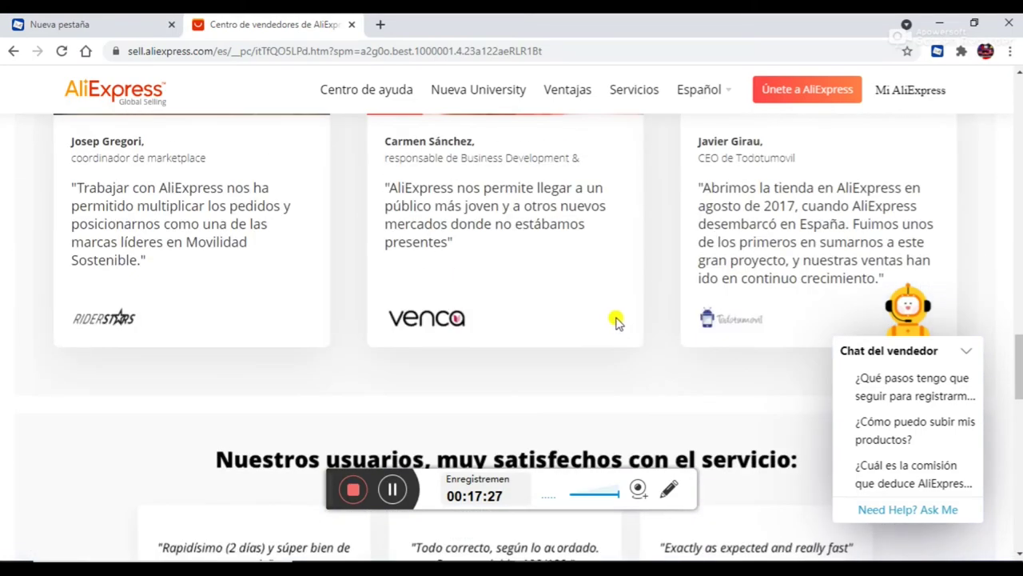
scroll(605, 307, "up", 8)
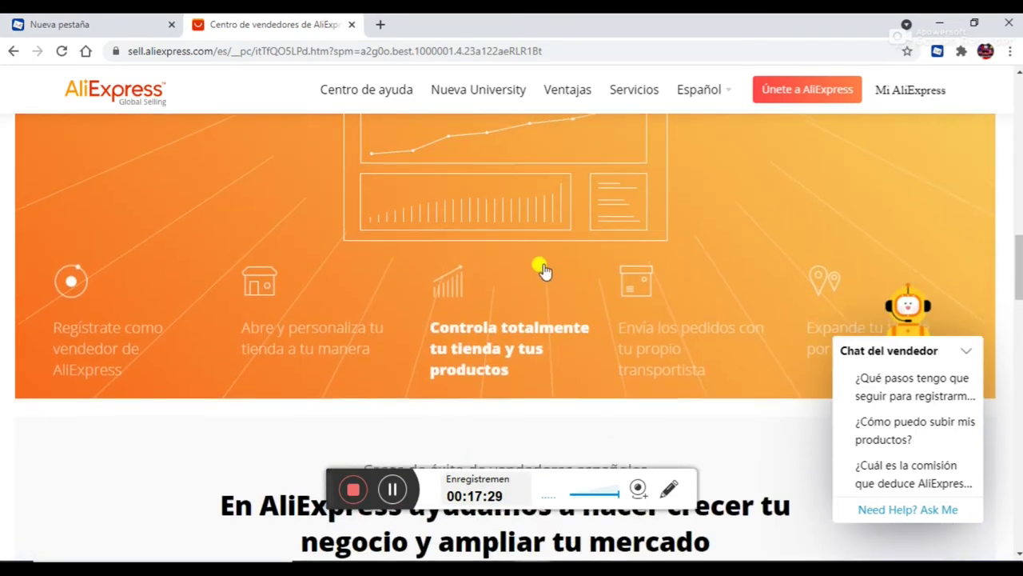
Open the seller account creation form through Únete a AliExpress on the seller centre page.
scroll(411, 232, "up", 10)
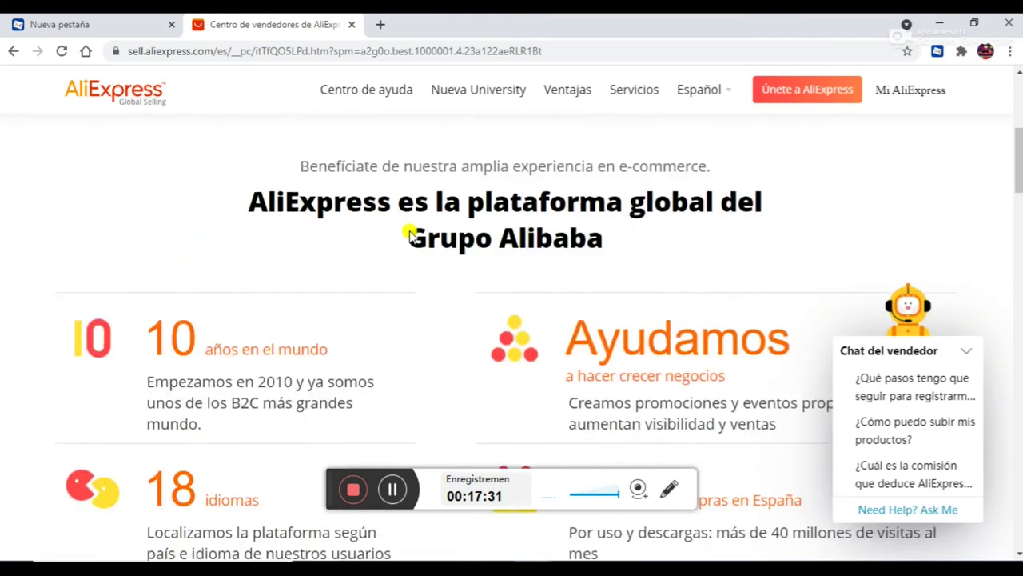
scroll(411, 232, "up", 3)
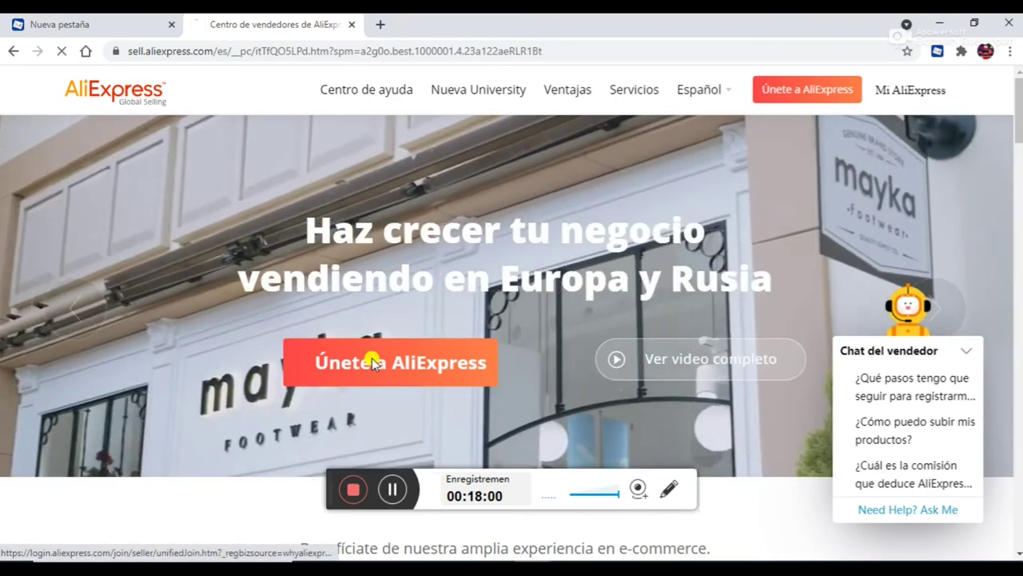
left_click(372, 362)
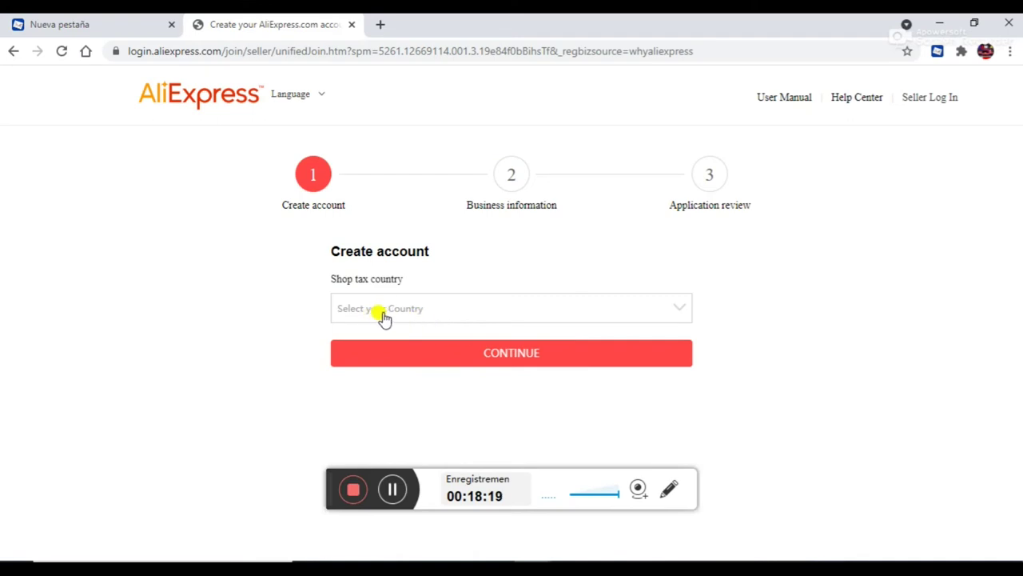
Choose Turkey as the shop tax country for the new seller account.
left_click(682, 312)
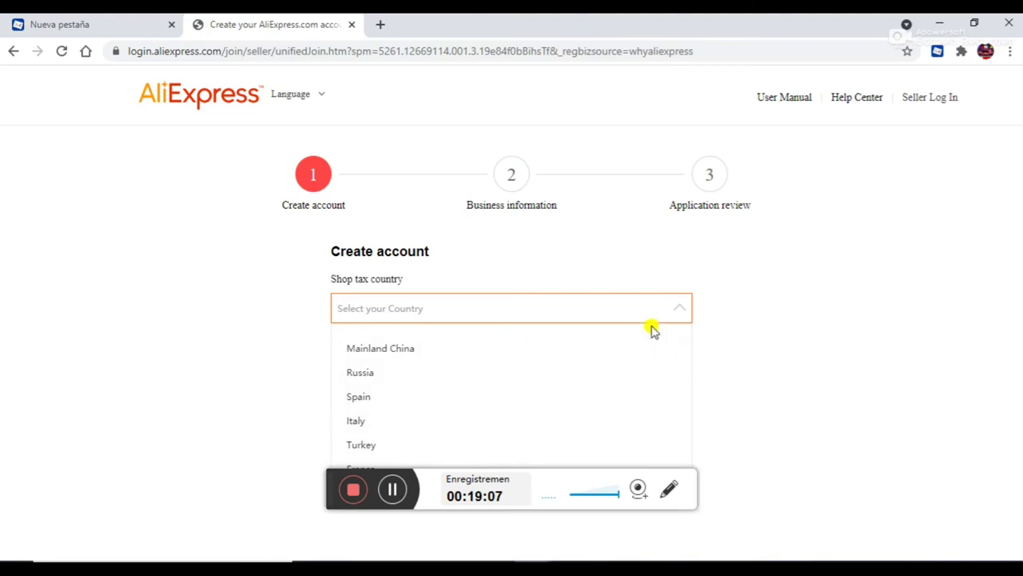
left_click(368, 445)
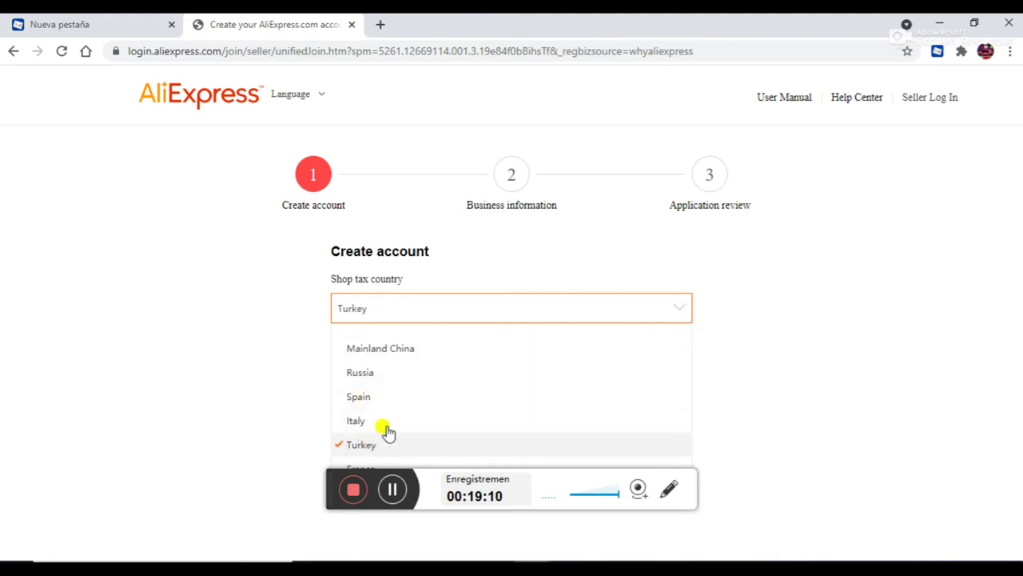
left_click(686, 316)
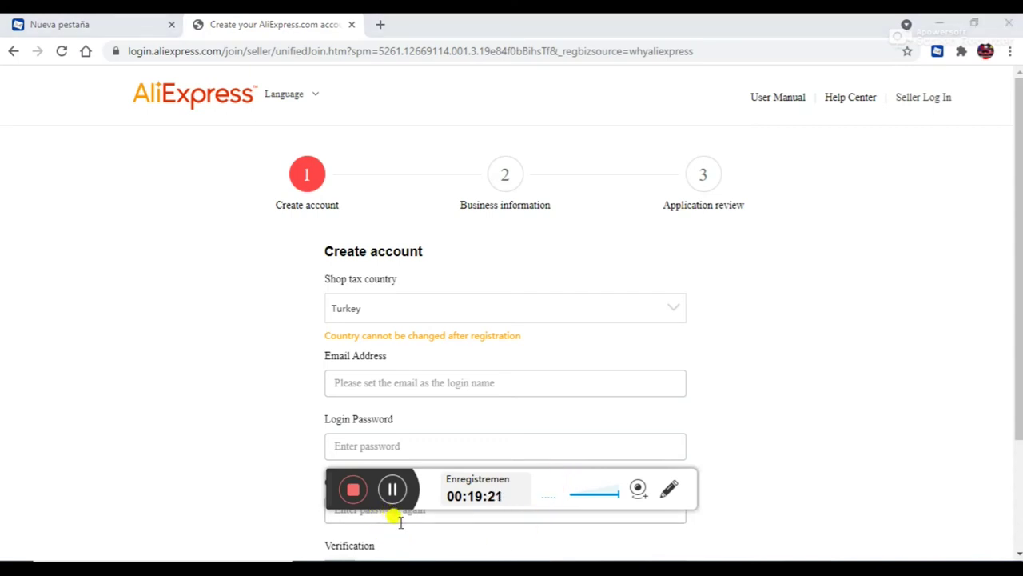
Examine the seller account form's email, password, confirmation, slider verification and membership agreement fields.
scroll(400, 522, "down", 2)
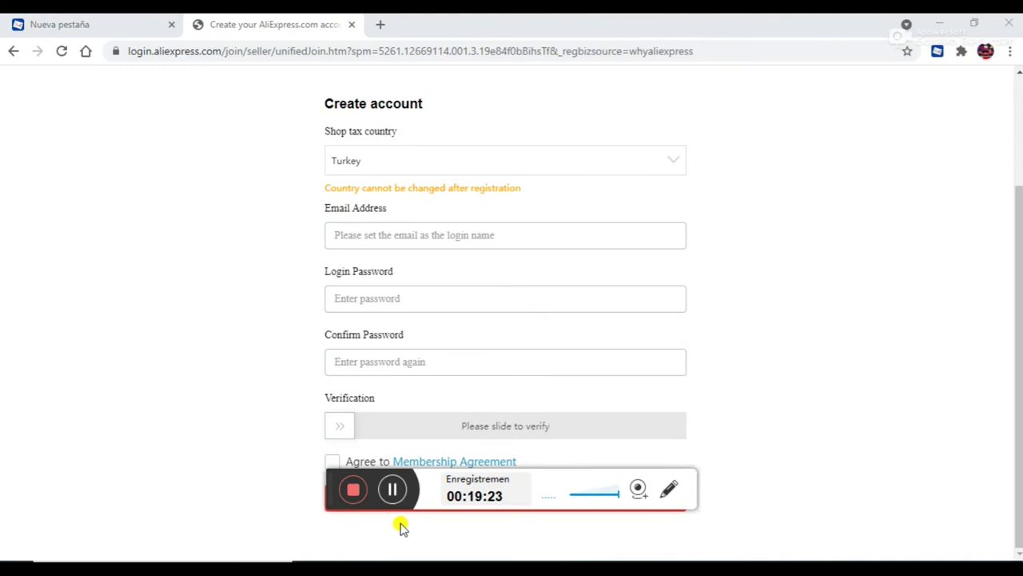
scroll(401, 525, "up", 1)
scroll(401, 525, "down", 1)
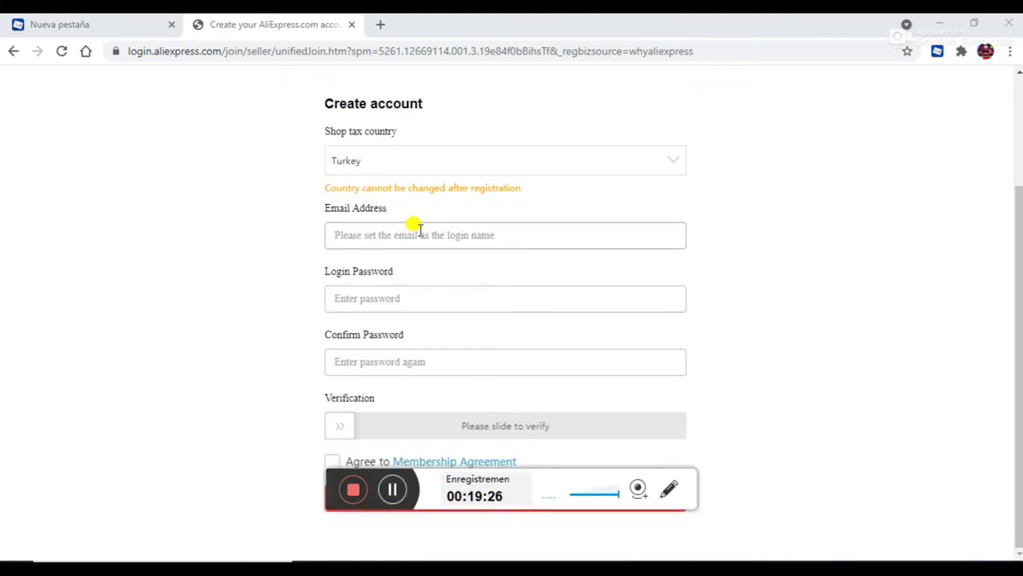
left_click(498, 235)
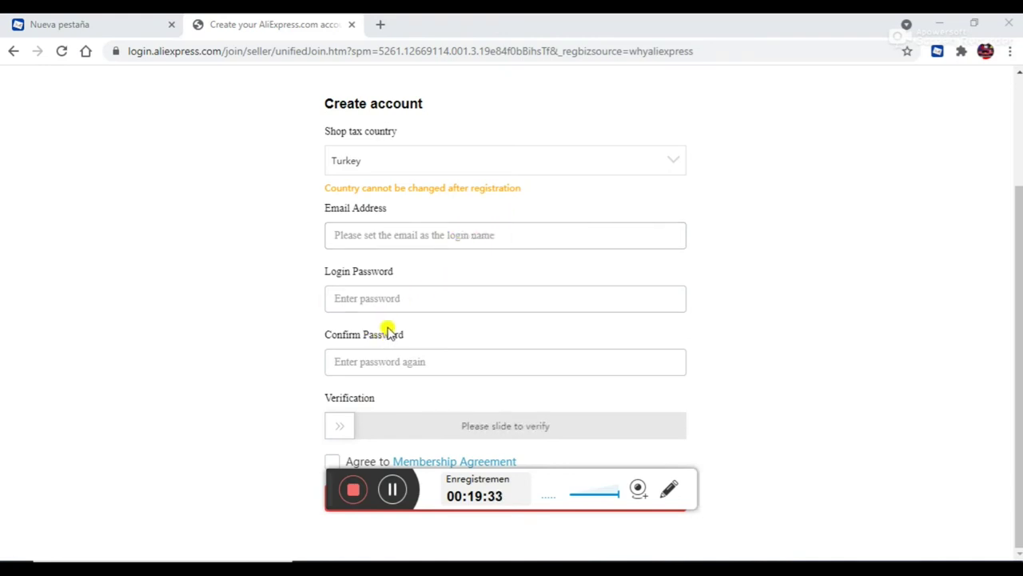
left_click(440, 360)
scroll(507, 395, "up", 2)
scroll(503, 389, "down", 2)
scroll(509, 395, "up", 1)
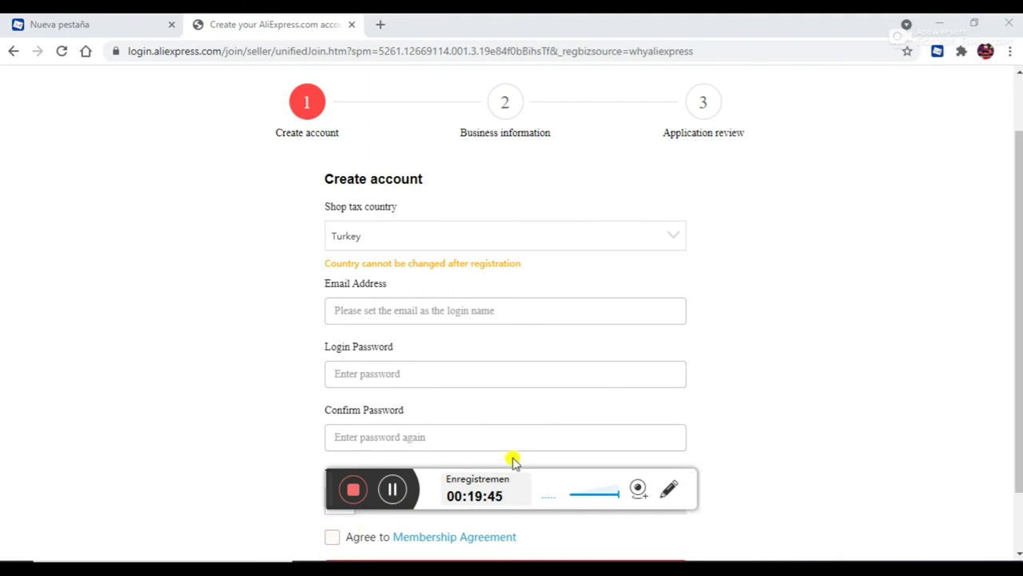
scroll(517, 457, "down", 1)
scroll(445, 402, "up", 2)
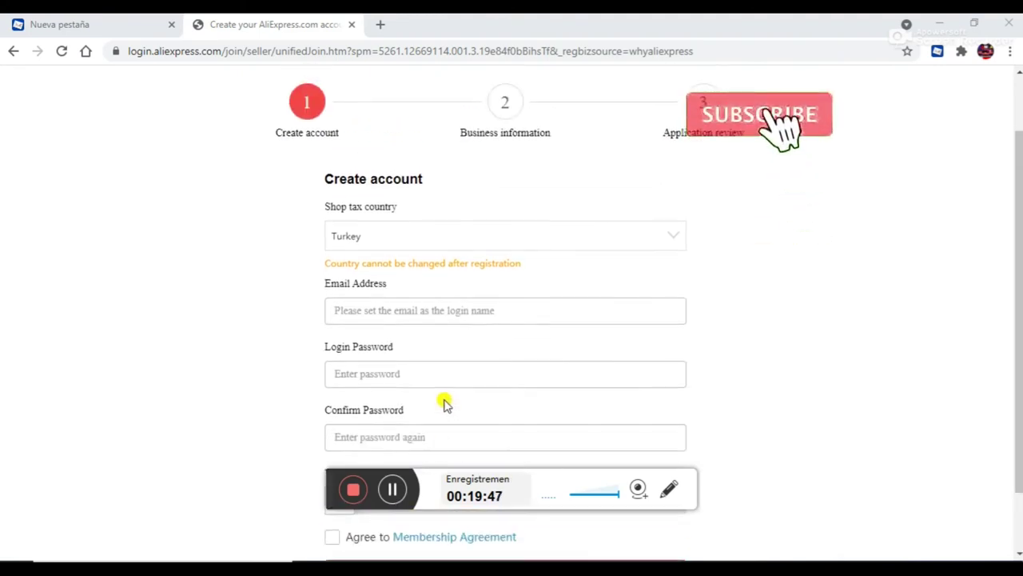
scroll(443, 396, "down", 2)
scroll(462, 408, "up", 2)
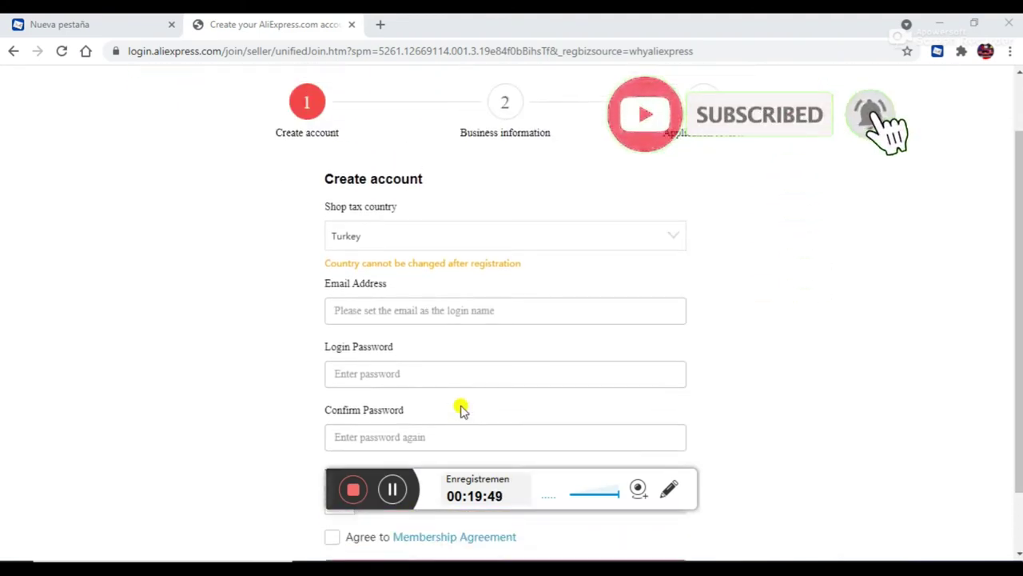
scroll(463, 408, "down", 1)
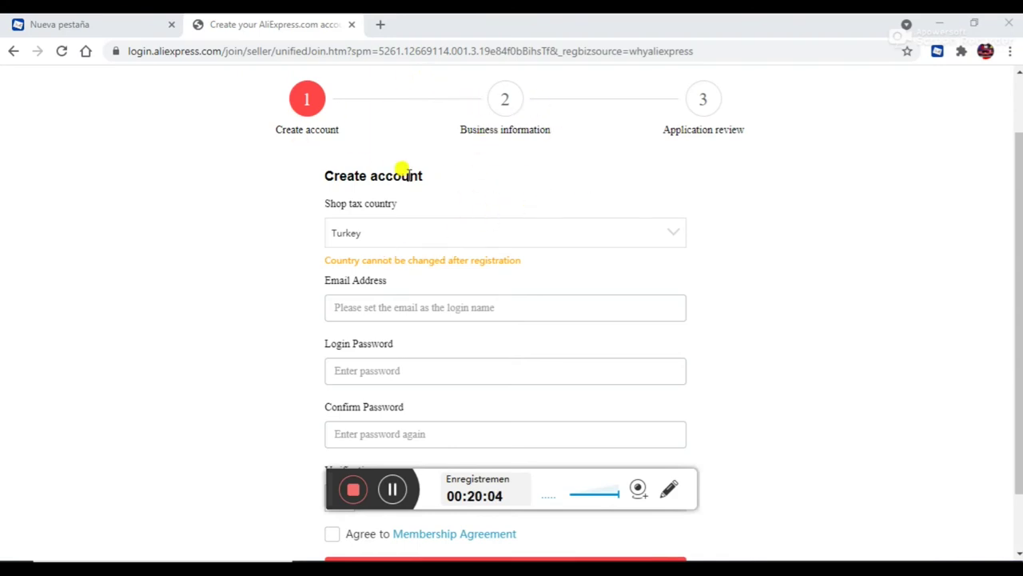
Review the registration stages, Create account, Business information and Application review, alongside the form's required fields.
scroll(470, 149, "up", 1)
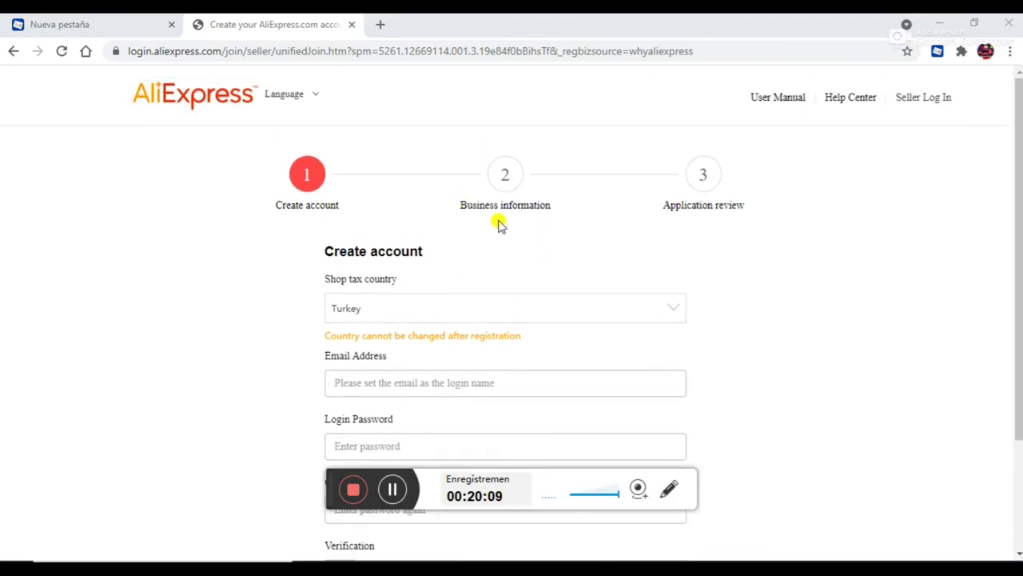
scroll(497, 225, "down", 2)
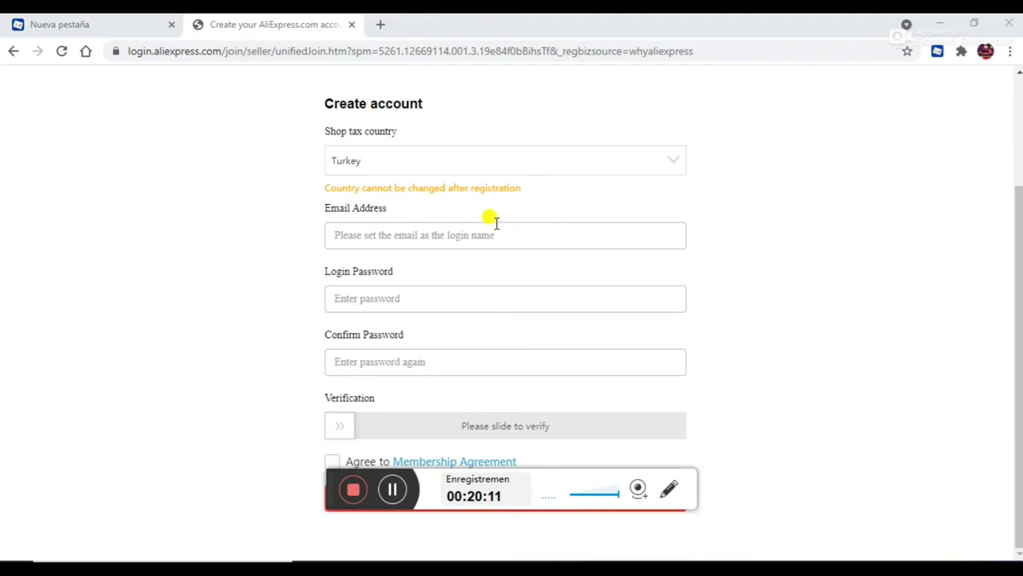
scroll(496, 222, "up", 2)
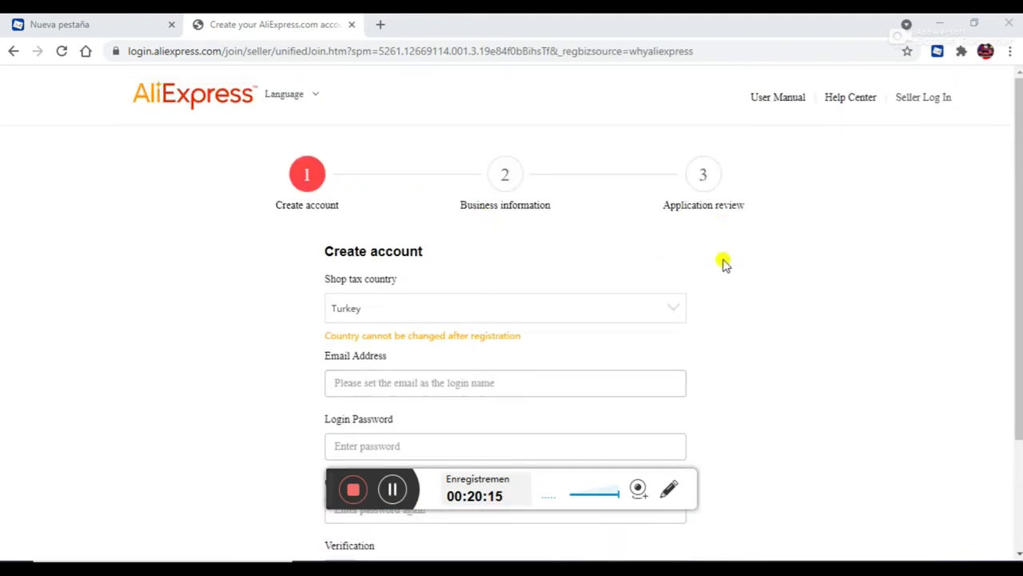
scroll(724, 264, "down", 2)
scroll(649, 348, "up", 2)
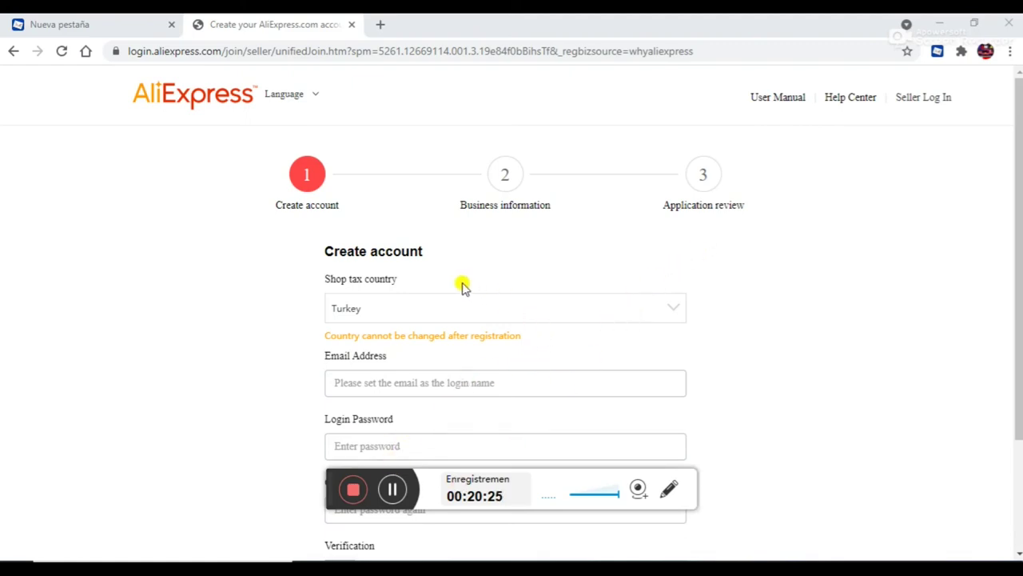
scroll(698, 328, "down", 2)
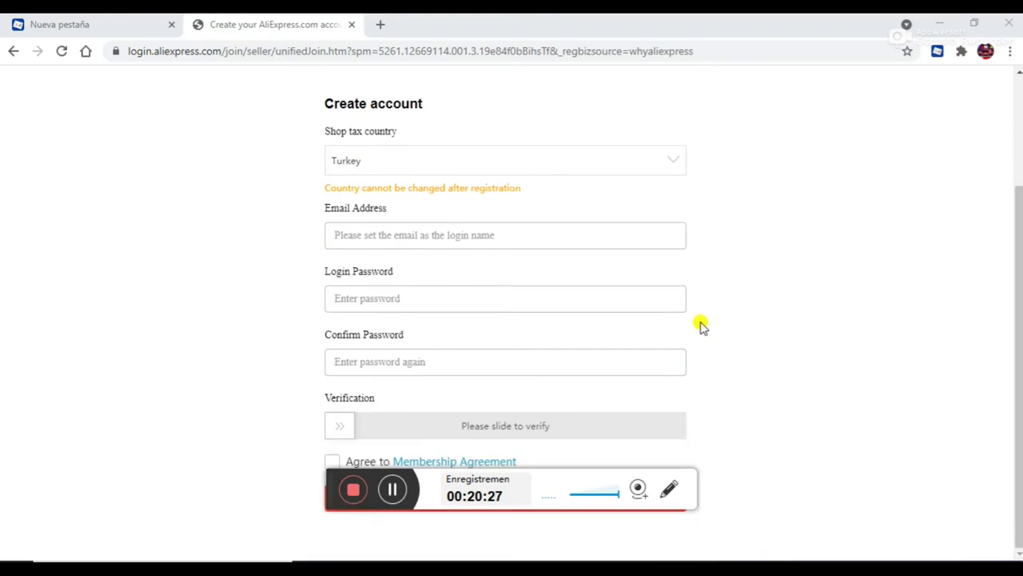
scroll(700, 326, "up", 2)
scroll(700, 326, "down", 1)
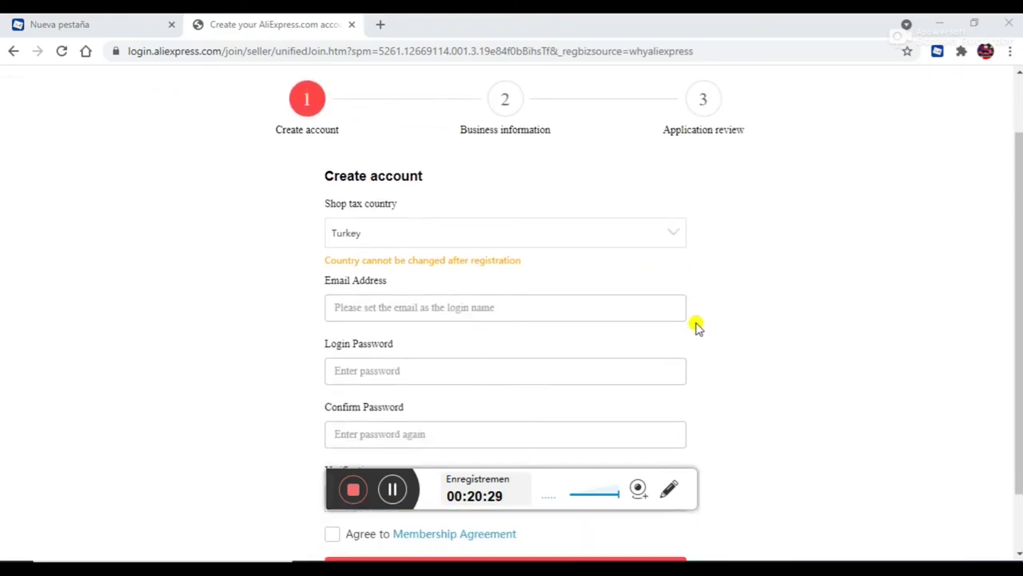
scroll(680, 319, "down", 1)
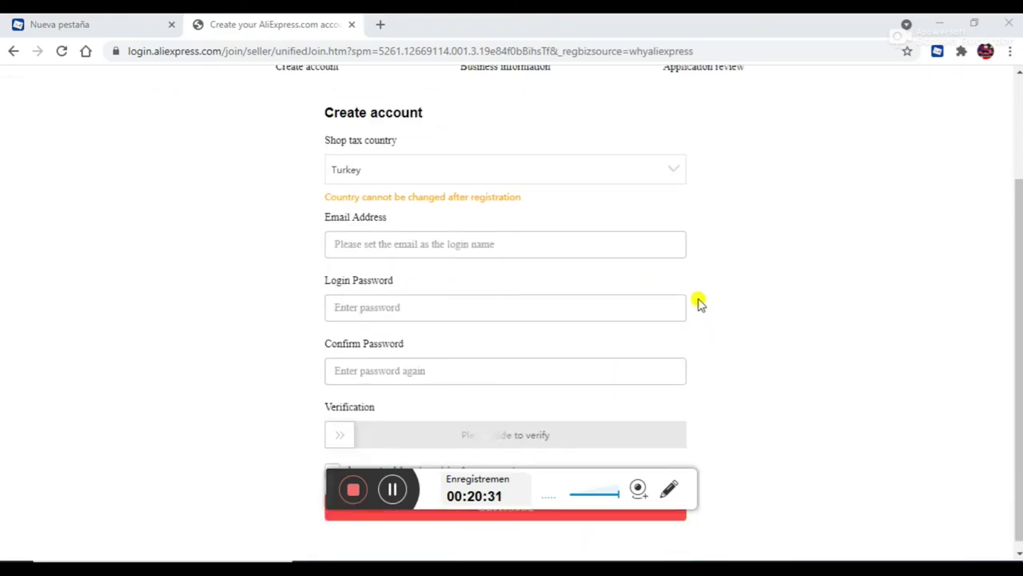
scroll(698, 302, "up", 2)
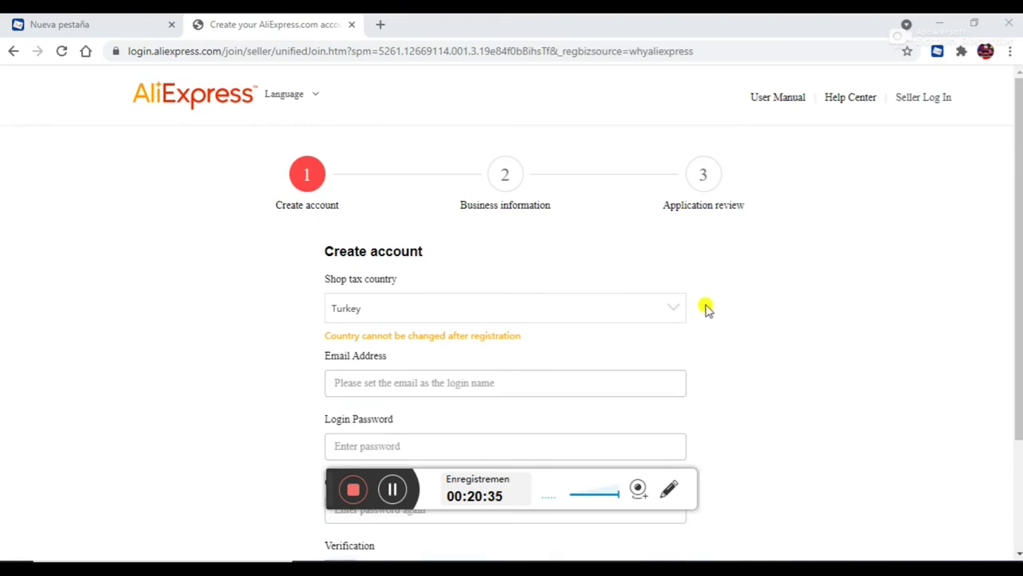
scroll(612, 394, "down", 2)
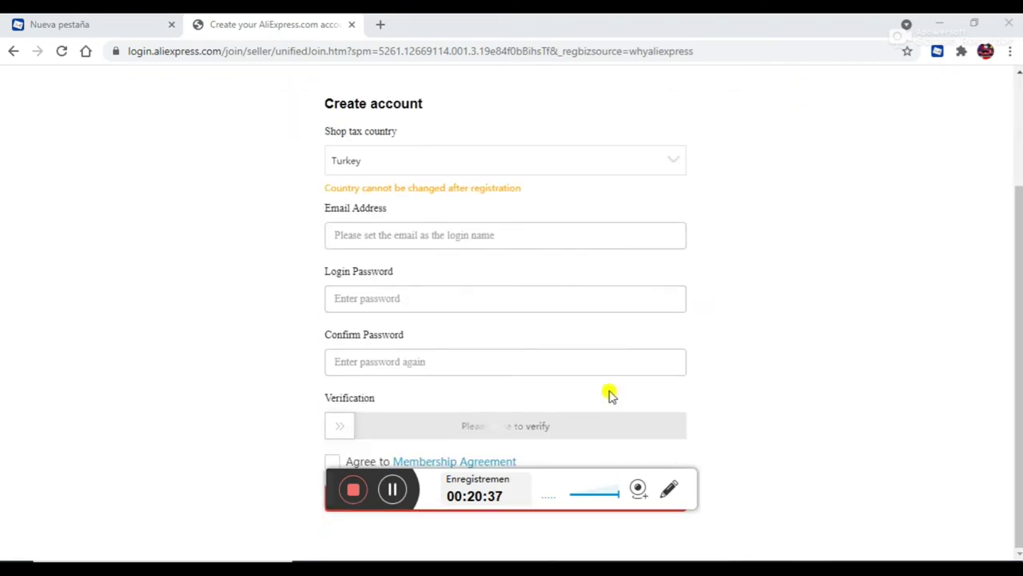
scroll(668, 442, "up", 2)
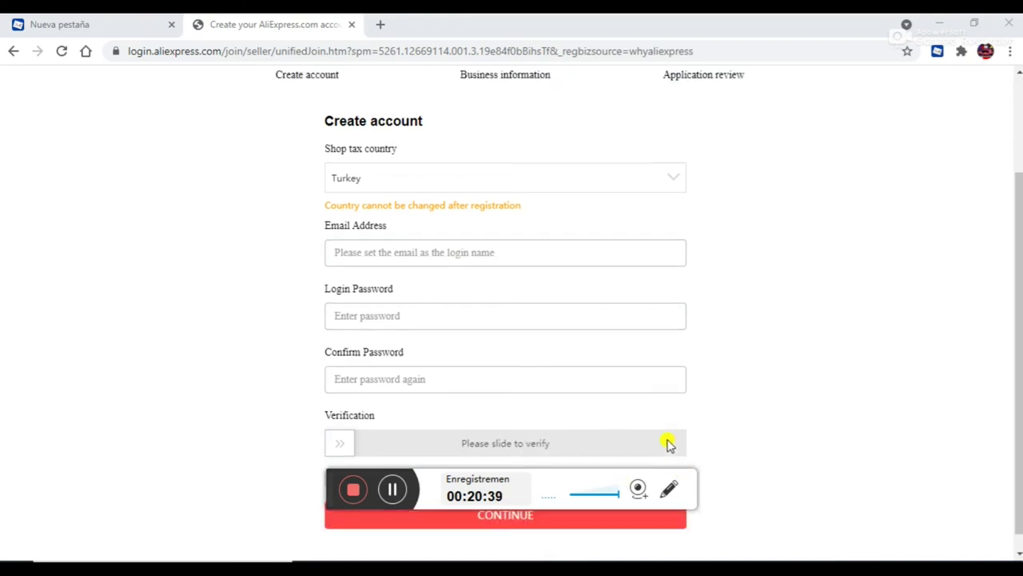
scroll(646, 414, "down", 2)
scroll(632, 410, "up", 1)
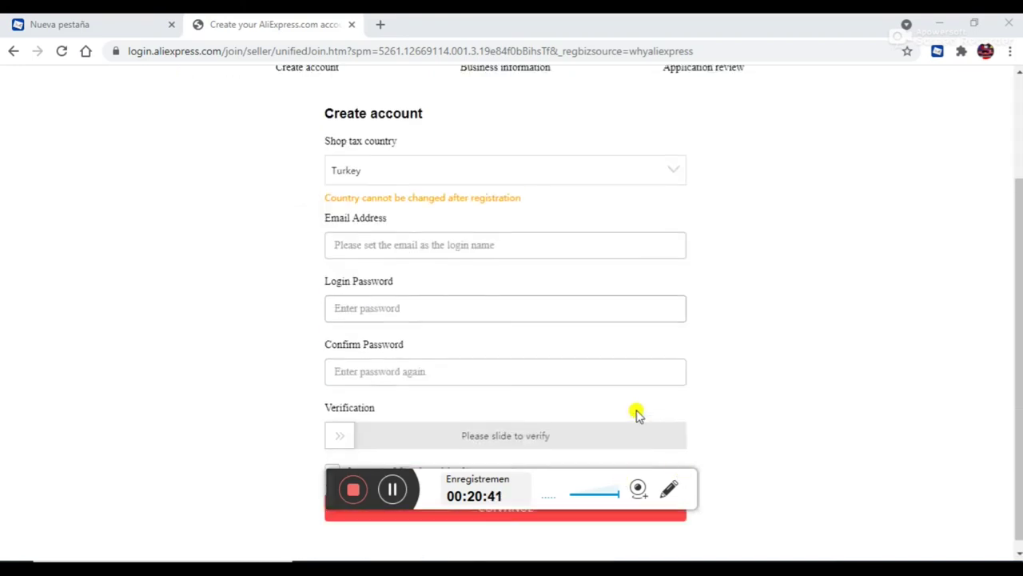
scroll(631, 411, "down", 1)
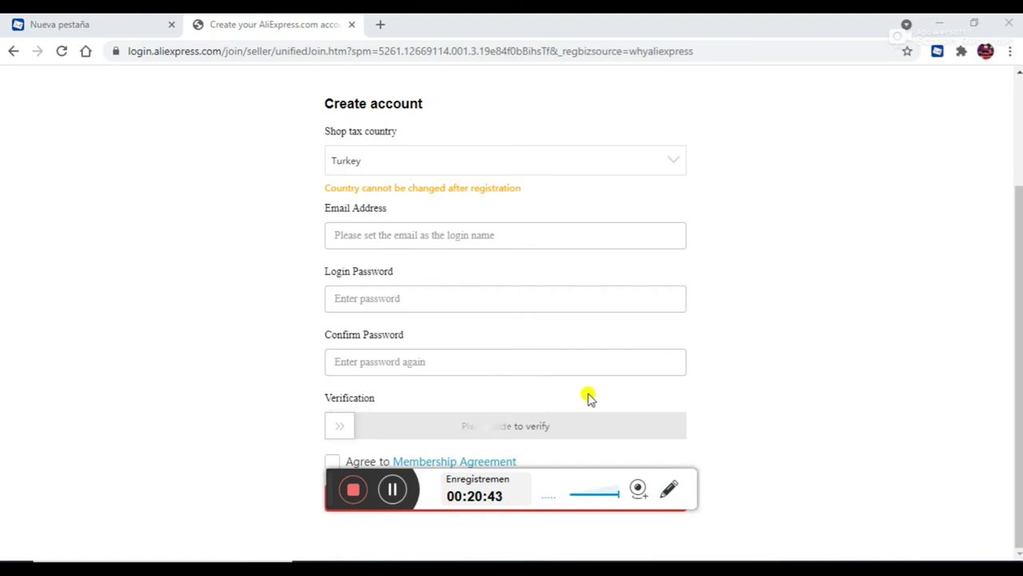
scroll(588, 397, "up", 2)
scroll(589, 397, "down", 1)
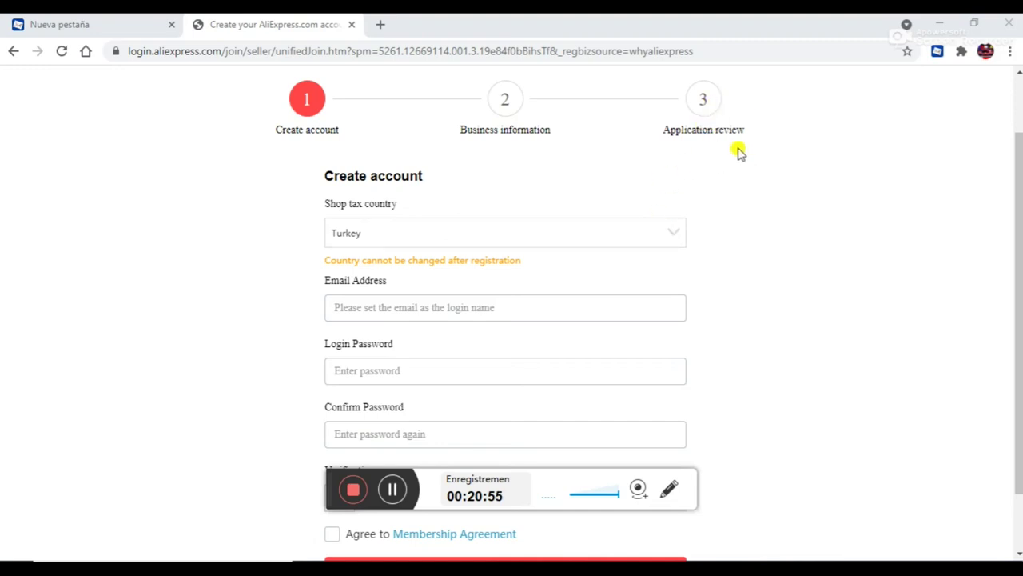
scroll(558, 369, "up", 2)
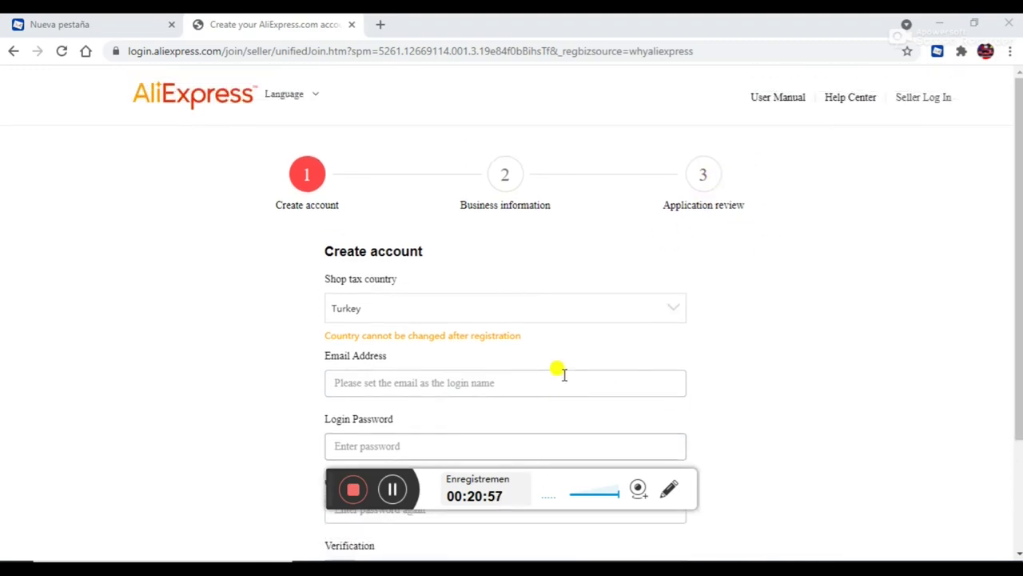
scroll(565, 372, "down", 4)
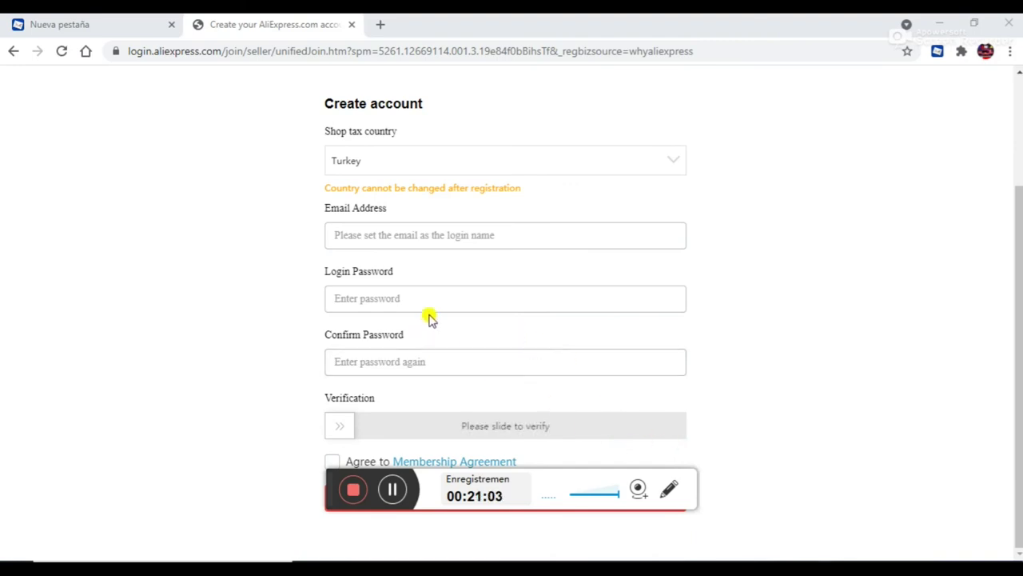
scroll(430, 319, "up", 4)
scroll(426, 317, "down", 4)
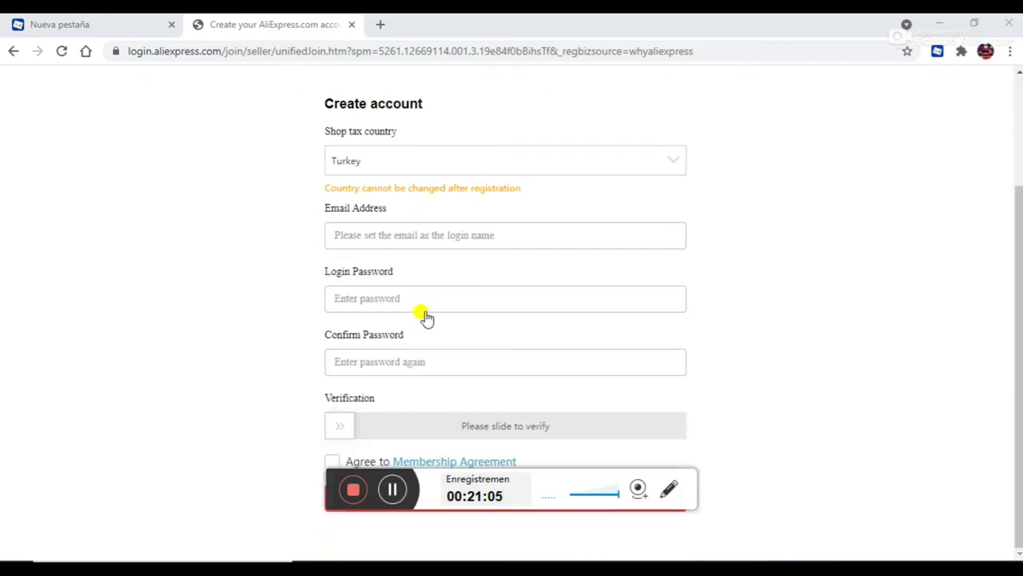
scroll(424, 317, "up", 2)
scroll(425, 317, "down", 2)
scroll(426, 306, "up", 4)
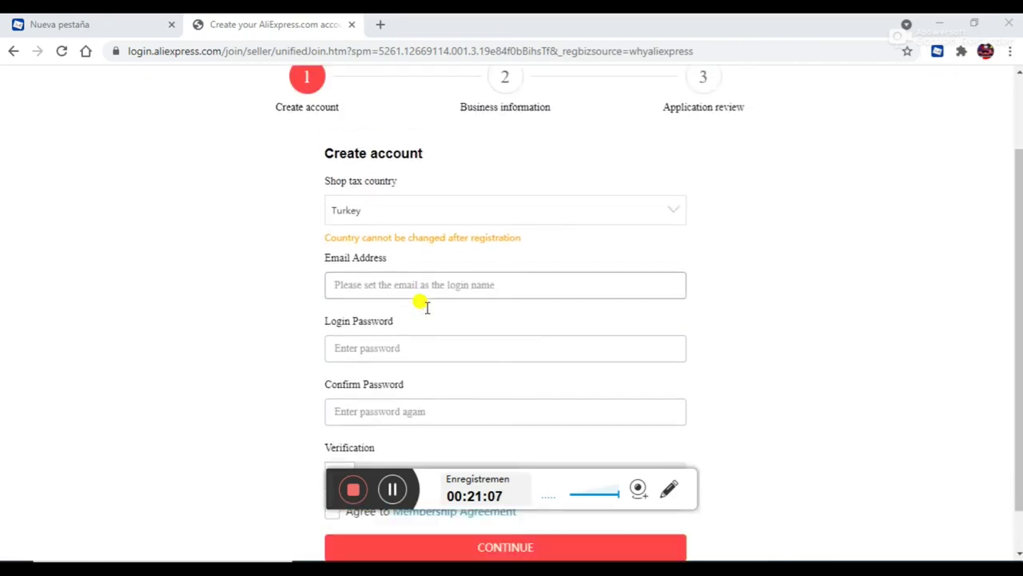
scroll(427, 308, "down", 4)
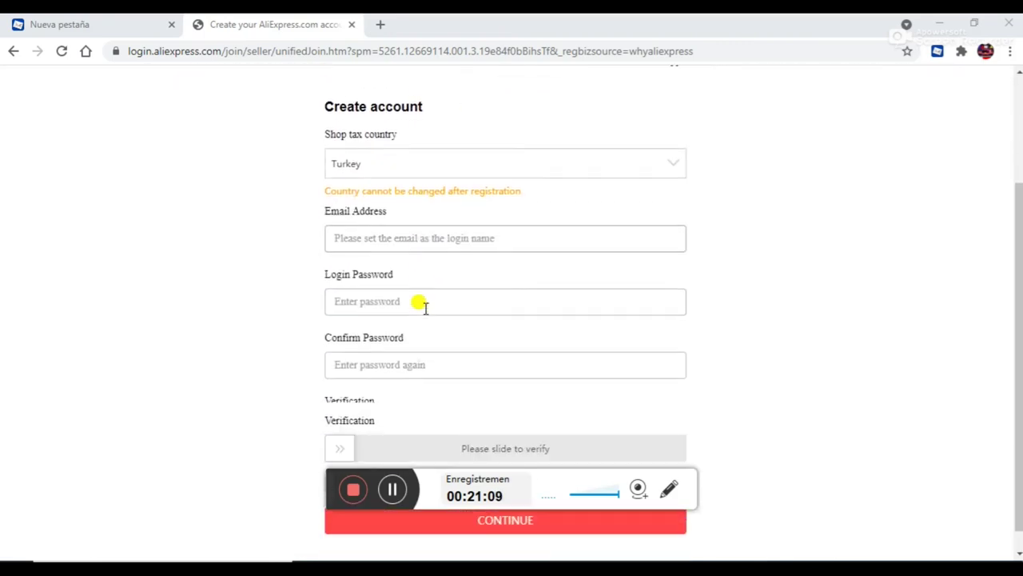
scroll(426, 309, "up", 2)
scroll(425, 309, "down", 1)
scroll(425, 309, "down", 1)
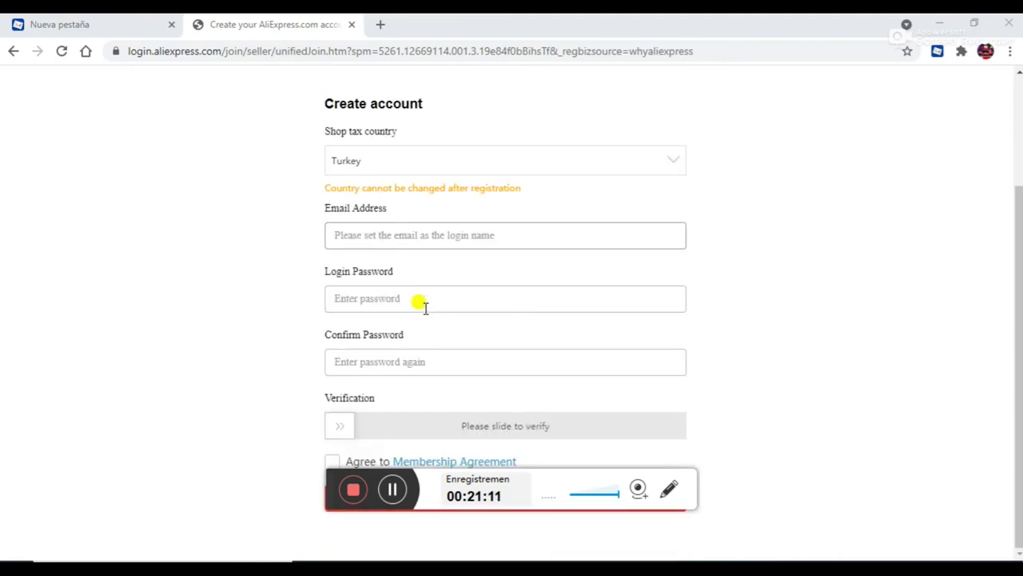
scroll(422, 306, "up", 4)
scroll(421, 304, "down", 4)
scroll(414, 300, "up", 4)
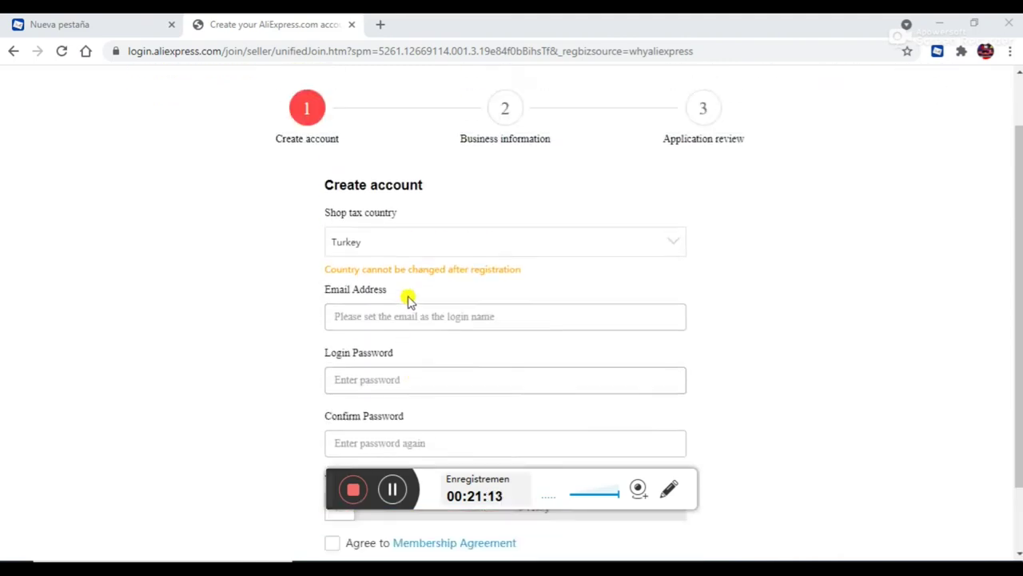
Leave the seller registration form and go back through the seller centre to the AliExpress home page.
left_click(14, 52)
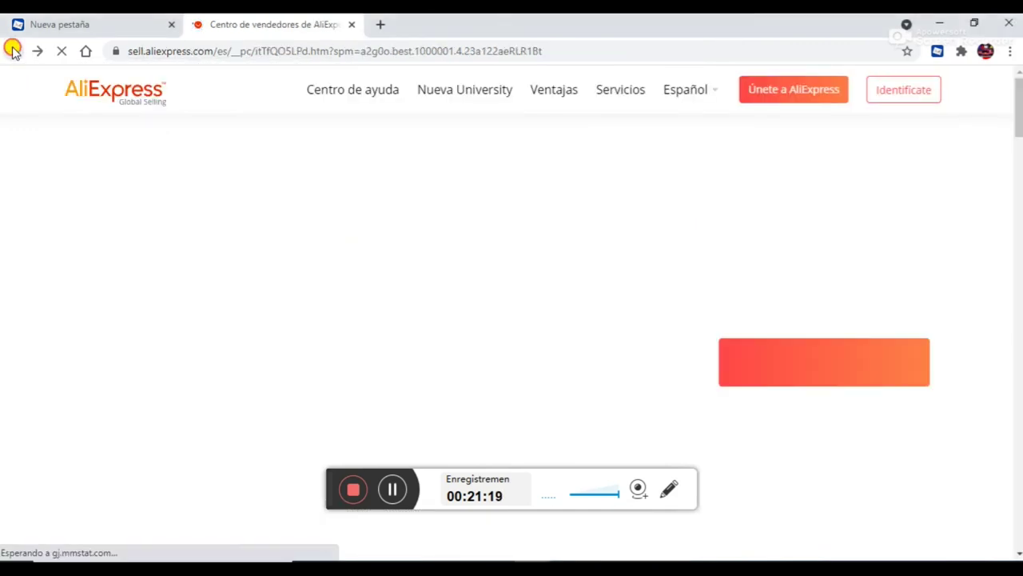
left_click(13, 52)
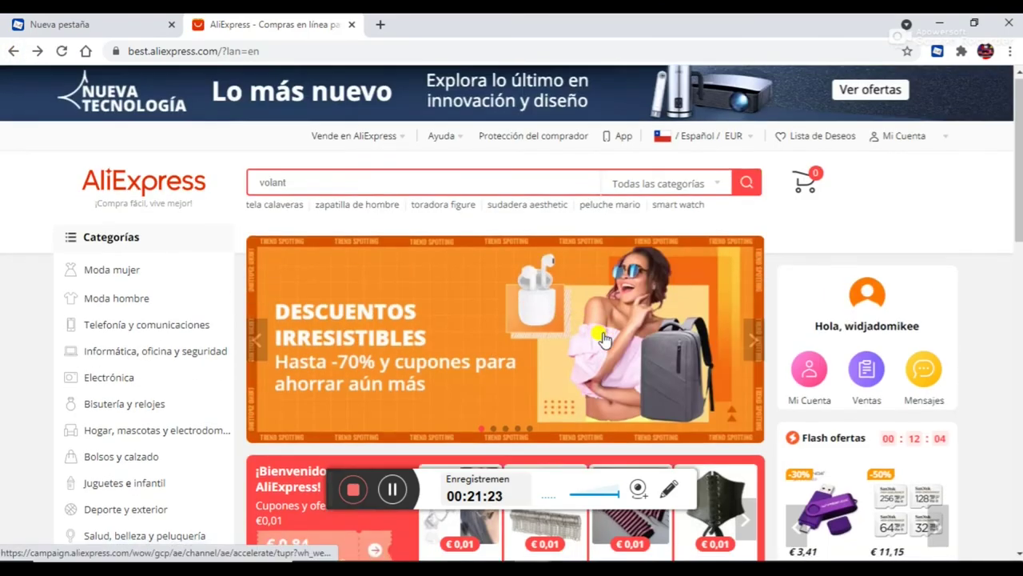
Examine the home page's promotional sections, from the welcome coupons and El Ruletón banner to Ofertones semanales and Mejor valorados.
scroll(603, 339, "down", 4)
scroll(604, 340, "down", 7)
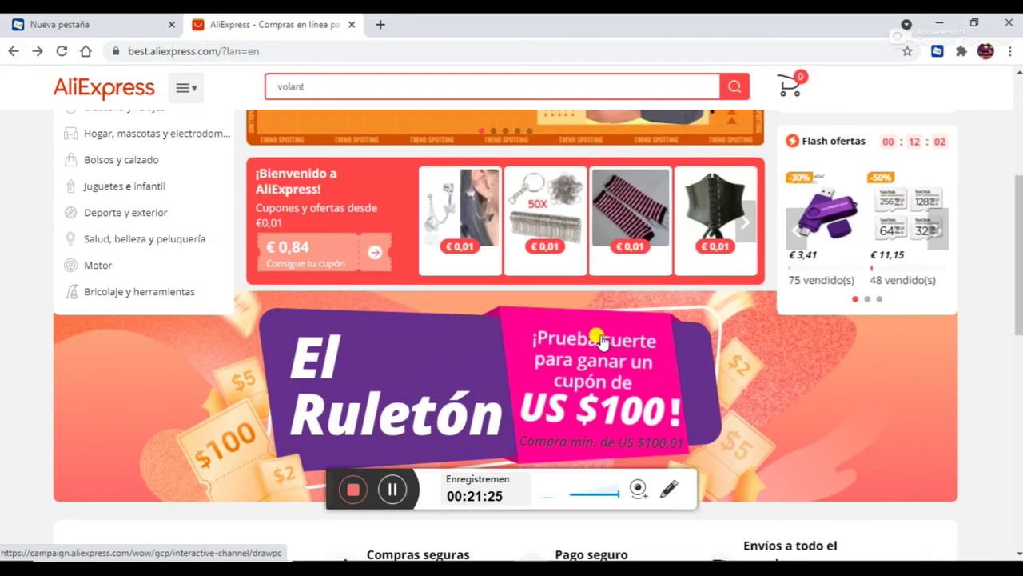
scroll(596, 342, "down", 1)
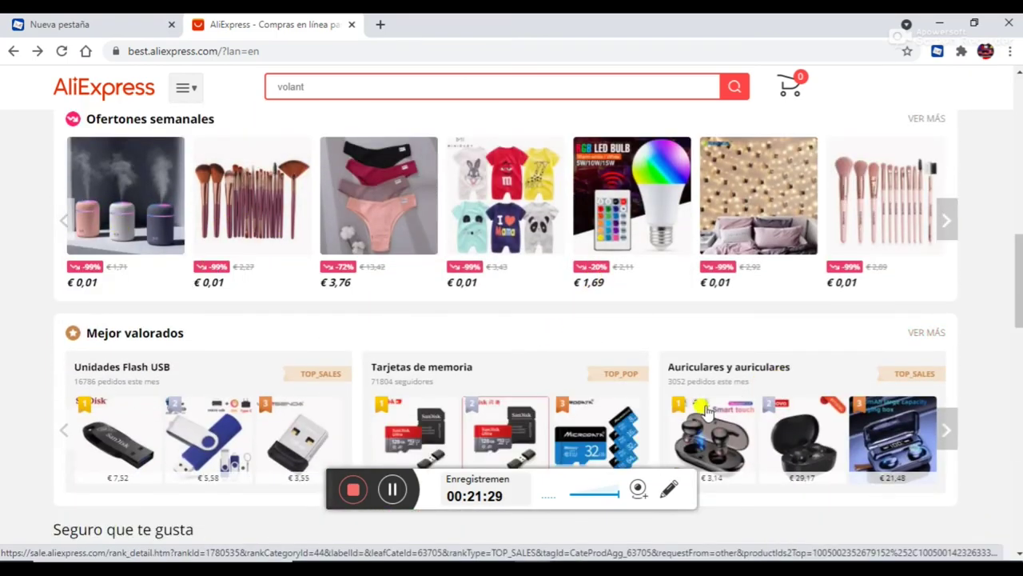
scroll(538, 346, "down", 3)
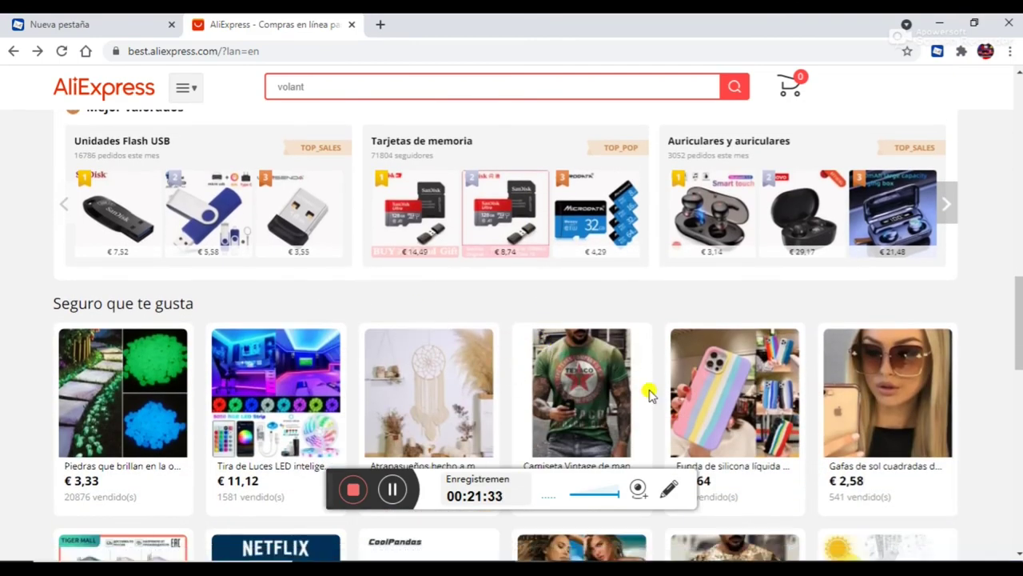
Browse the recommended products under Seguro que te gusta, viewing their photos, prices and units sold.
scroll(648, 392, "down", 2)
scroll(648, 392, "down", 3)
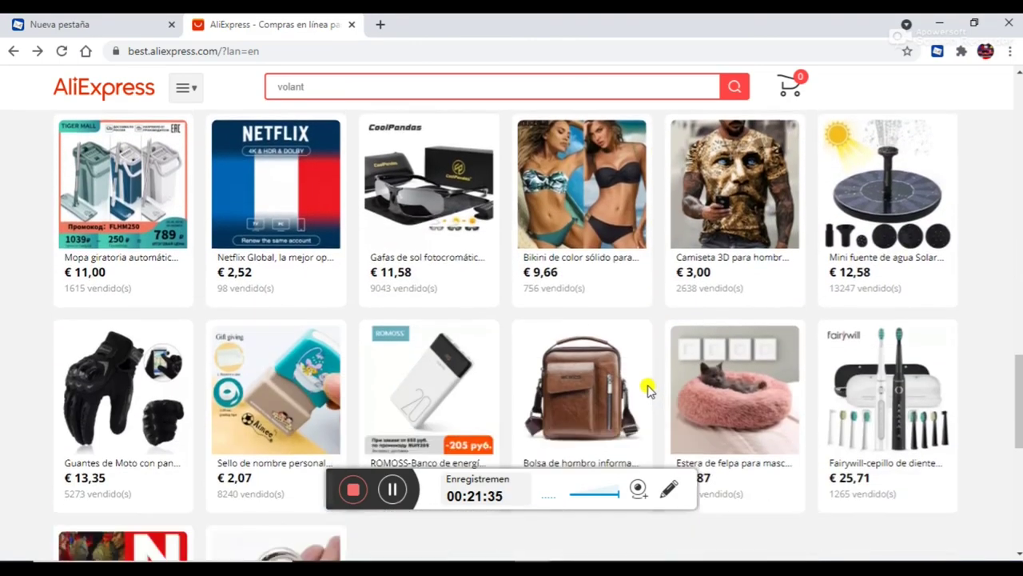
scroll(632, 387, "down", 3)
scroll(389, 359, "down", 3)
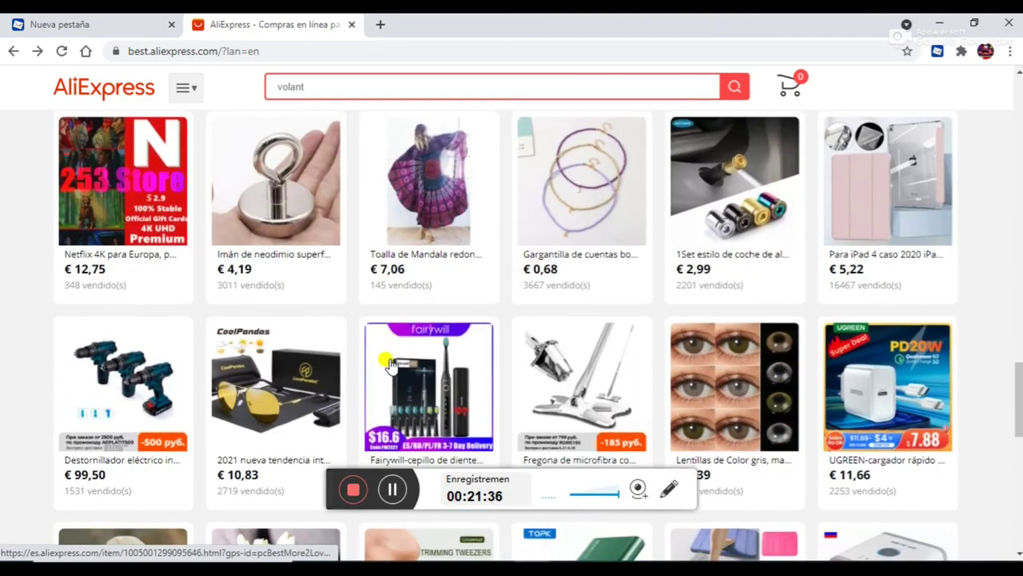
scroll(389, 364, "down", 4)
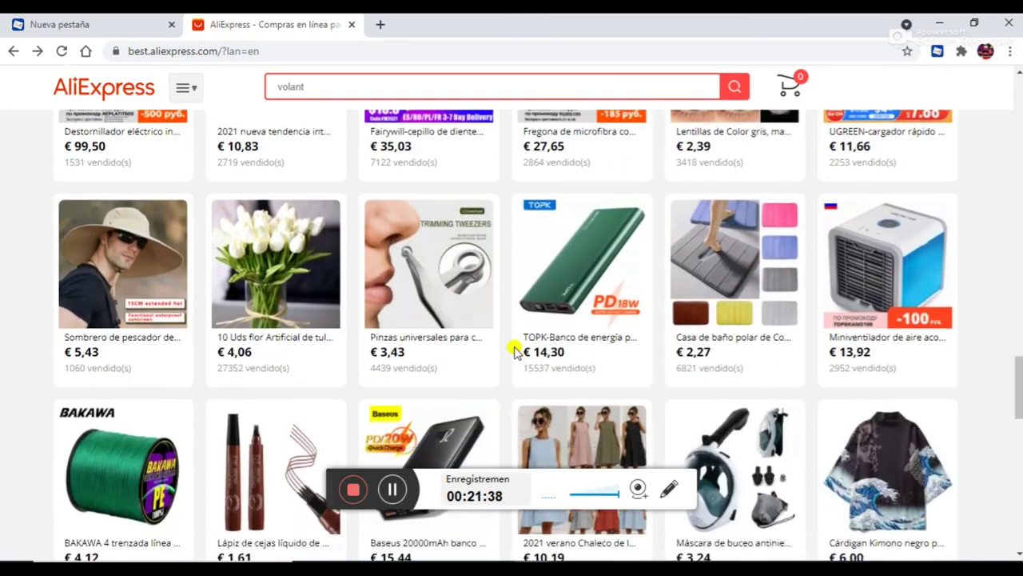
scroll(509, 353, "down", 3)
scroll(470, 339, "down", 2)
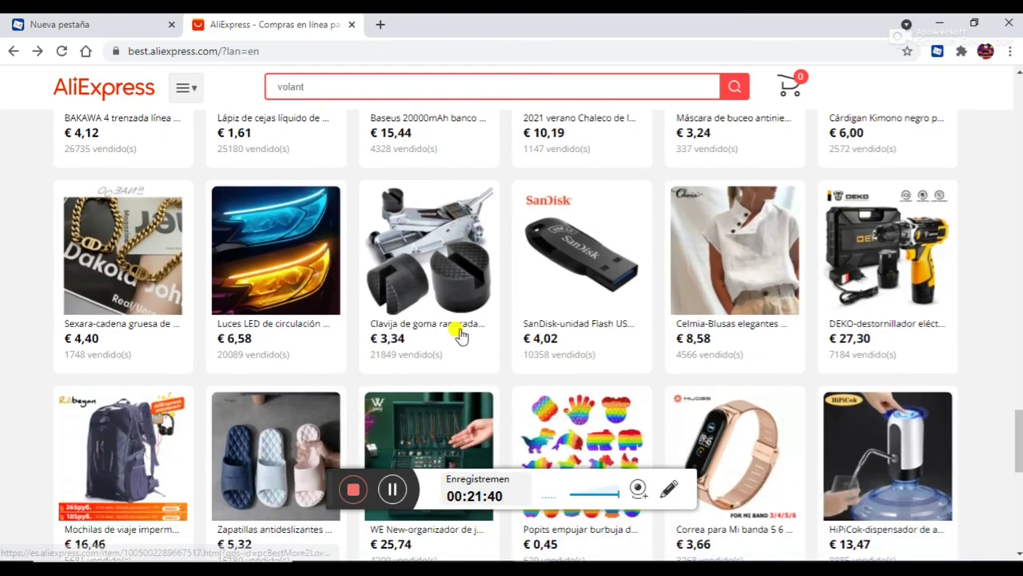
scroll(362, 313, "down", 5)
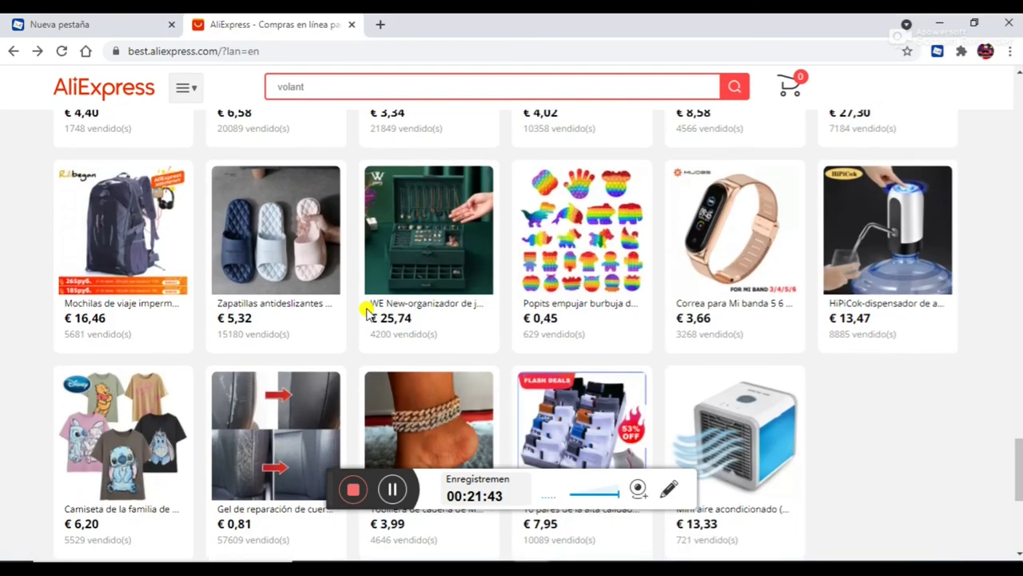
scroll(365, 314, "down", 2)
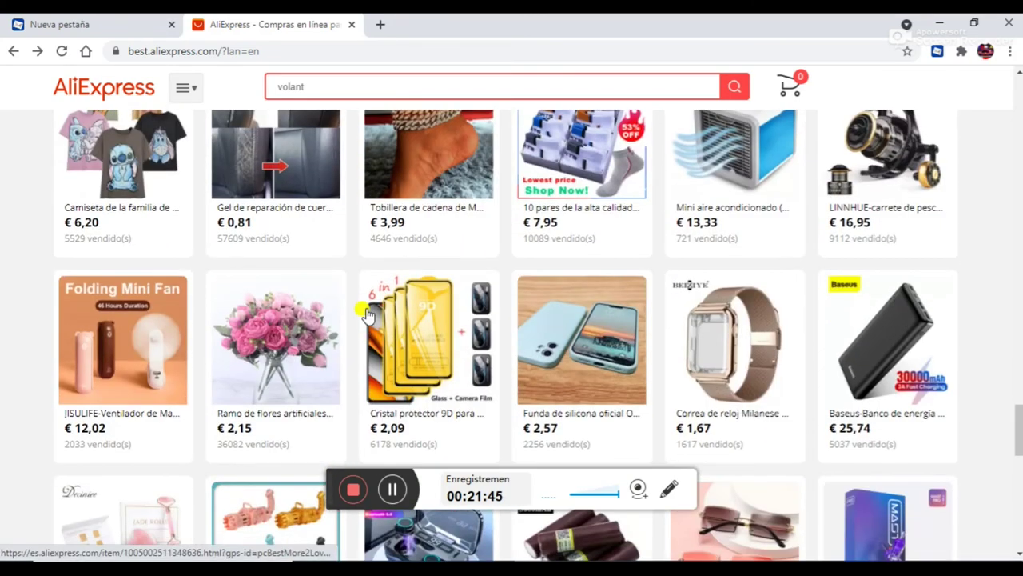
scroll(366, 314, "down", 3)
scroll(364, 315, "down", 1)
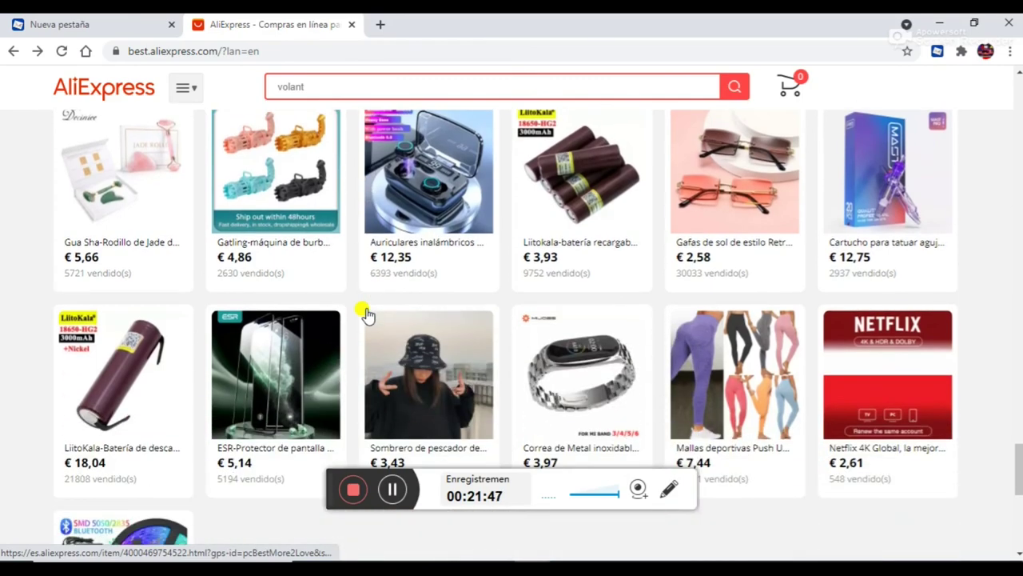
Look back over the recommended products already passed, comparing the items in the rows of the home page feed.
scroll(366, 312, "up", 1)
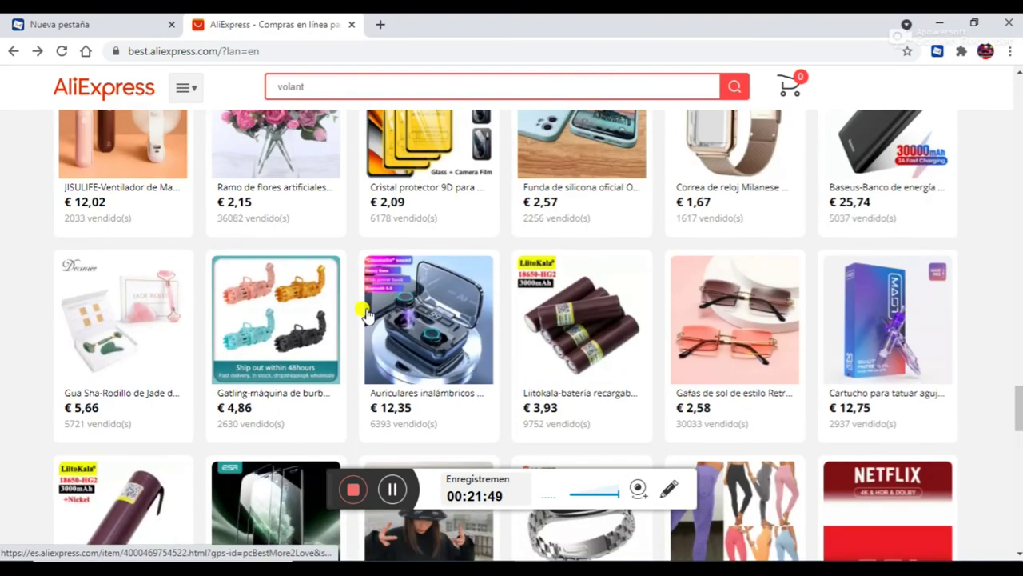
scroll(365, 314, "up", 5)
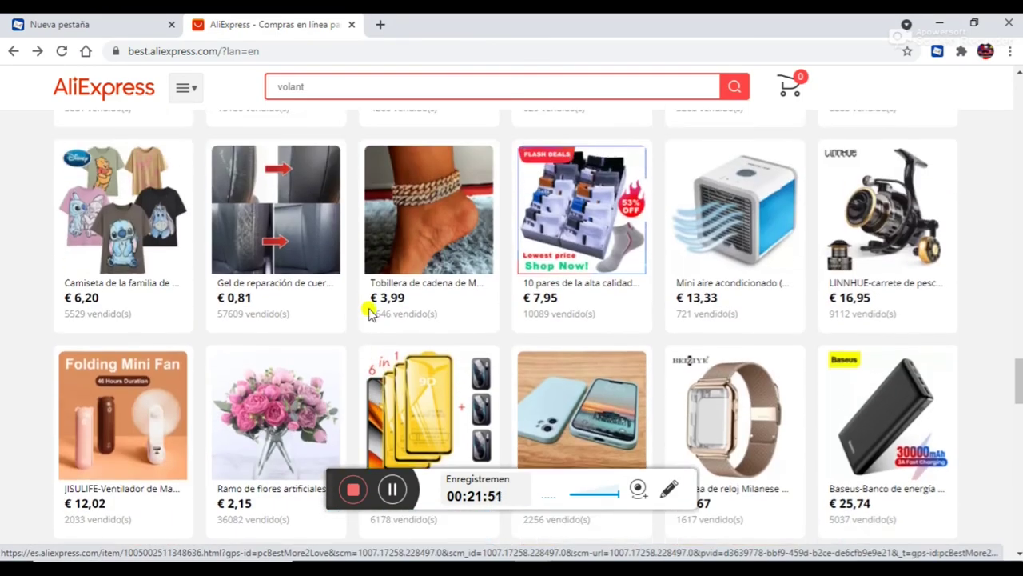
scroll(368, 311, "up", 1)
scroll(366, 307, "down", 9)
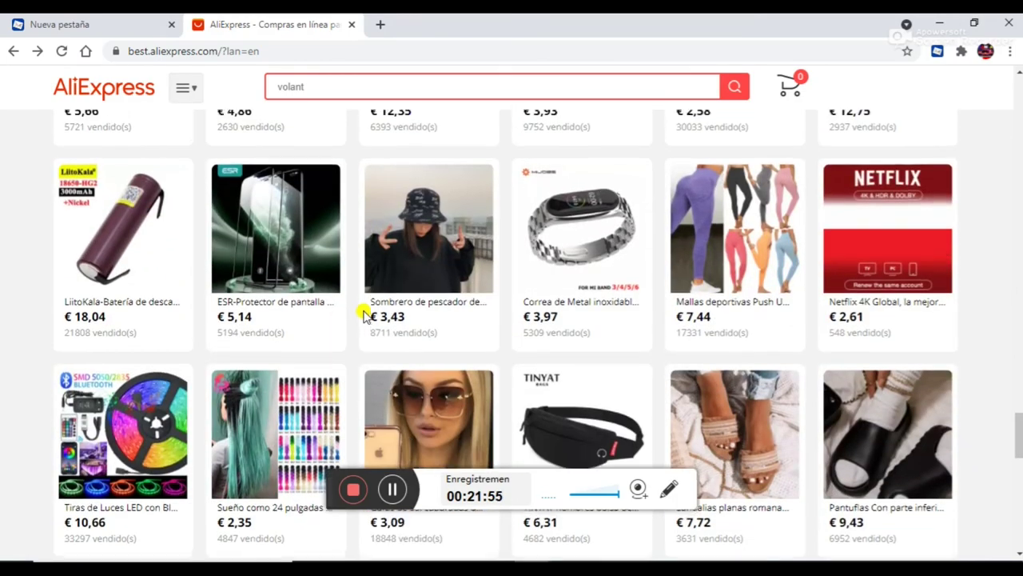
scroll(364, 313, "up", 8)
scroll(364, 314, "up", 6)
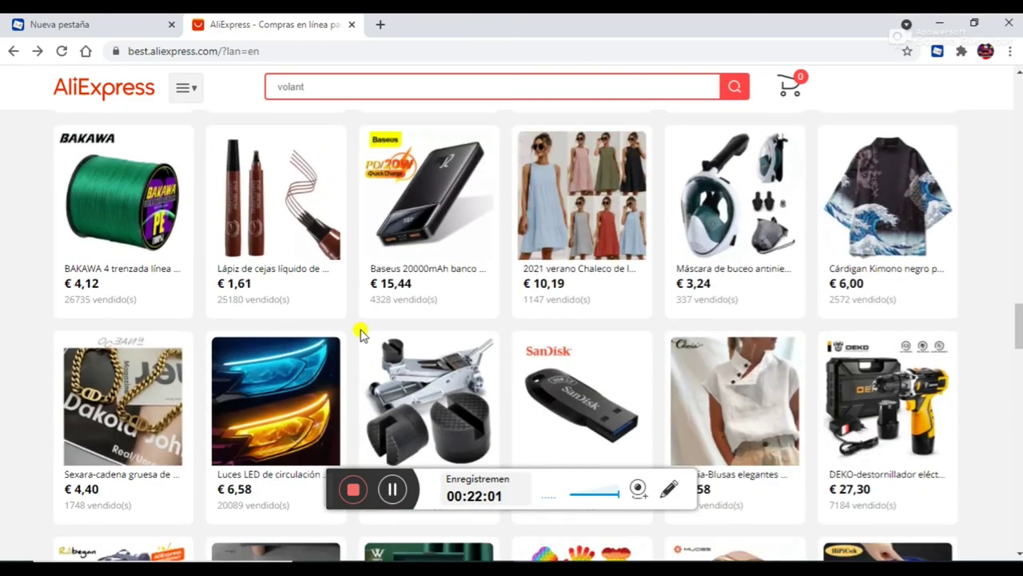
scroll(360, 338, "down", 3)
scroll(366, 340, "up", 2)
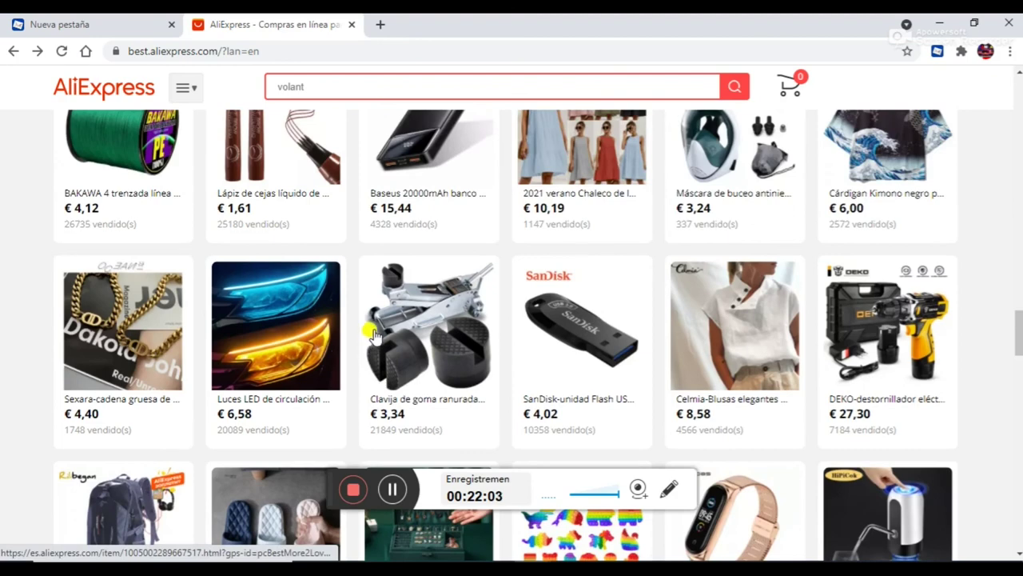